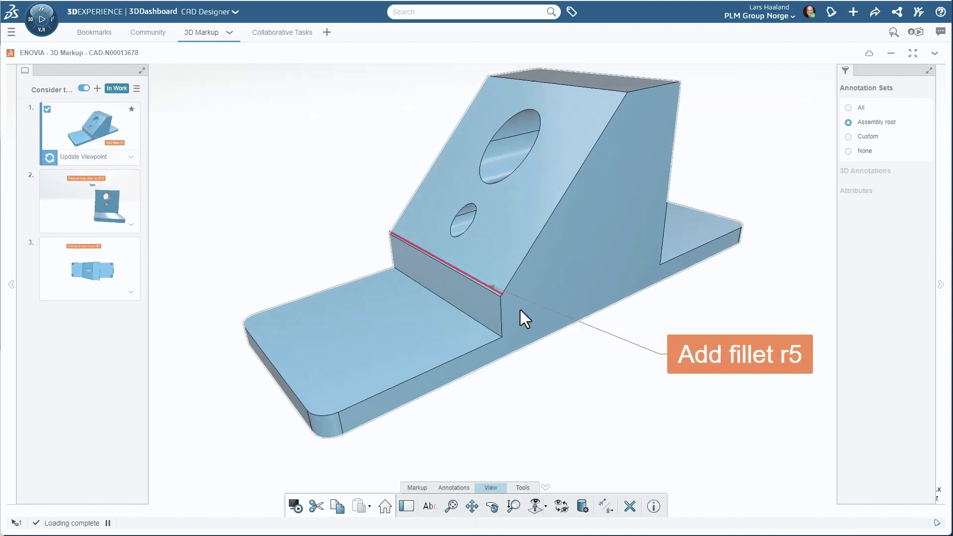
Step: Review the existing markup's fillet, hole-diameter and third slides, inspecting the bracket and its annotations
{"action": "scroll", "coordinate": [519, 307], "scroll_direction": "down", "scroll_amount": 4}
{"action": "mouse_move", "coordinate": [554, 356]}
{"action": "middle_mouse_down"}
{"action": "mouse_move", "coordinate": [558, 368]}
{"action": "mouse_move", "coordinate": [542, 372]}
{"action": "middle_mouse_up"}
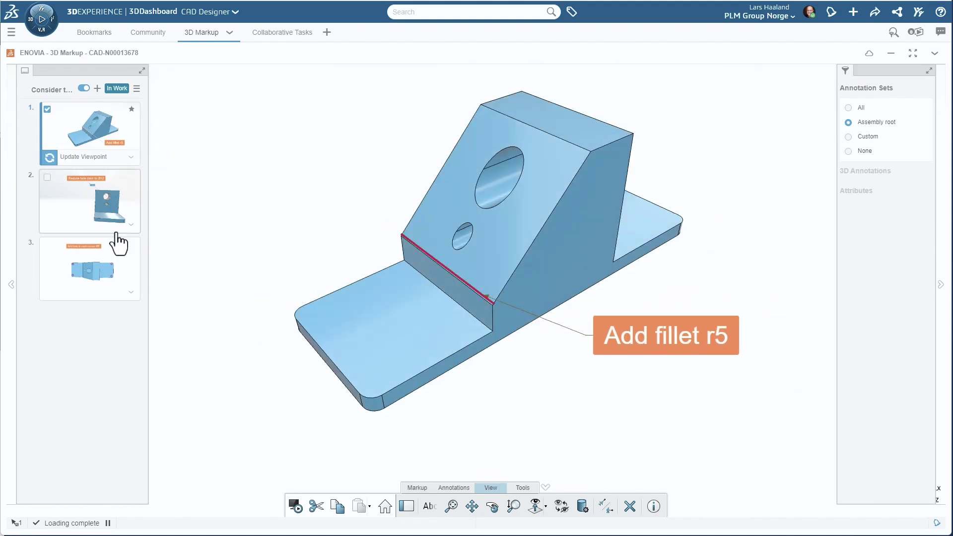
{"action": "left_click", "coordinate": [77, 212]}
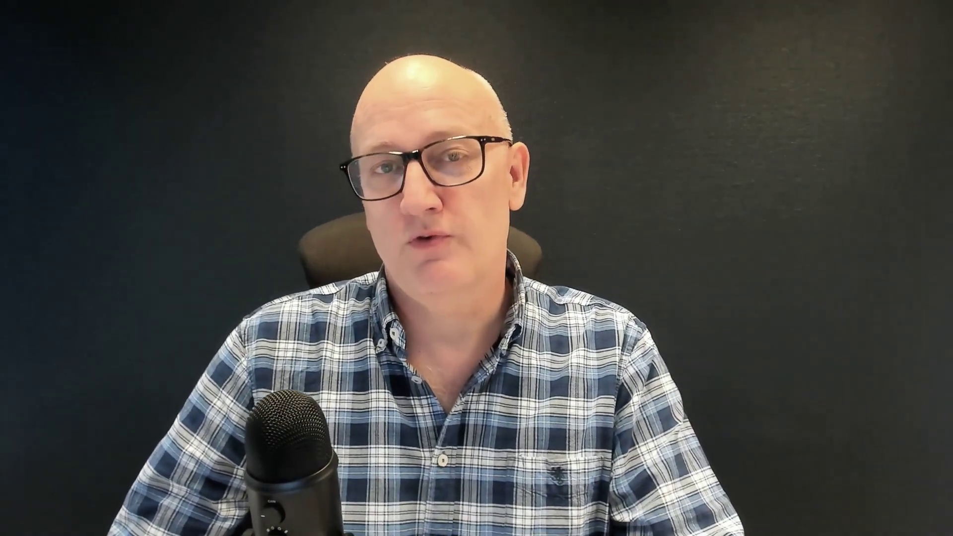
{"action": "middle_click_drag", "start_coordinate": [458, 283], "coordinate": [489, 347]}
{"action": "middle_click_drag", "start_coordinate": [489, 347], "coordinate": [449, 343]}
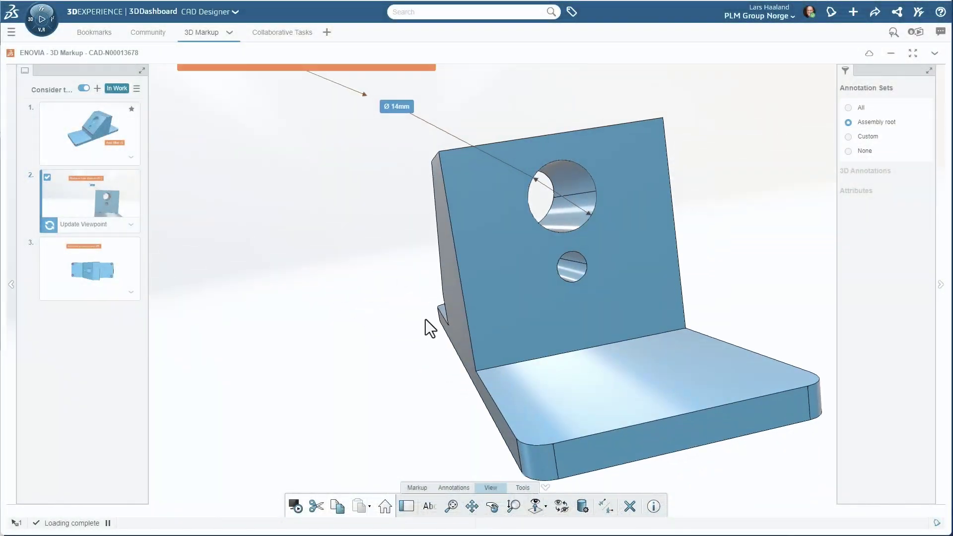
{"action": "left_click", "coordinate": [114, 270]}
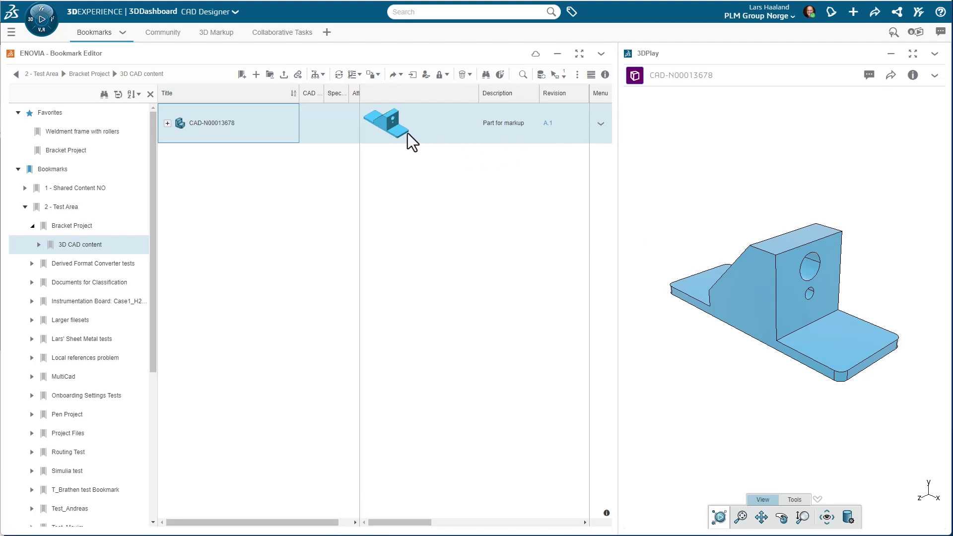
Step: Mark the lower edge of the bracket's sloped face with a red line and an orange "Add fillet 5mm" text callout
{"action": "left_click", "coordinate": [222, 35]}
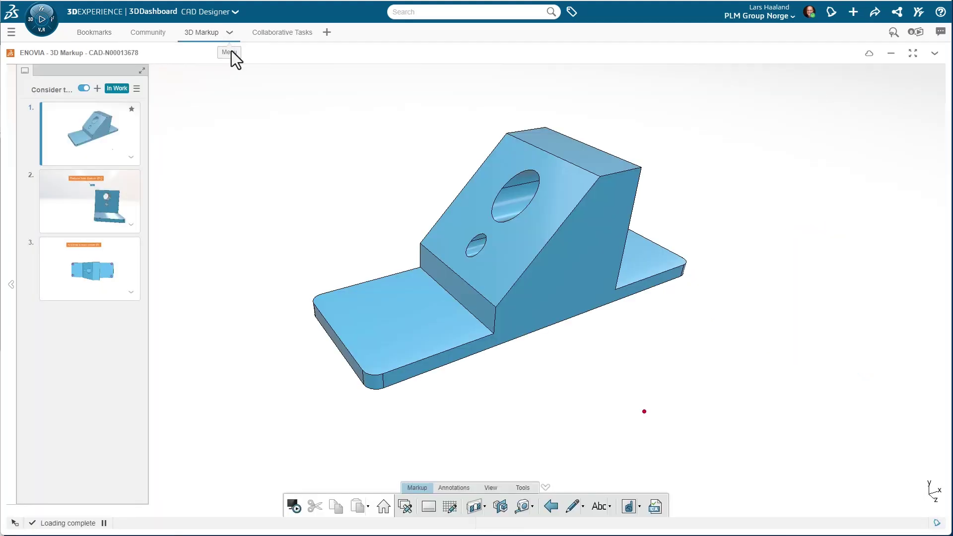
{"action": "left_click", "coordinate": [573, 505]}
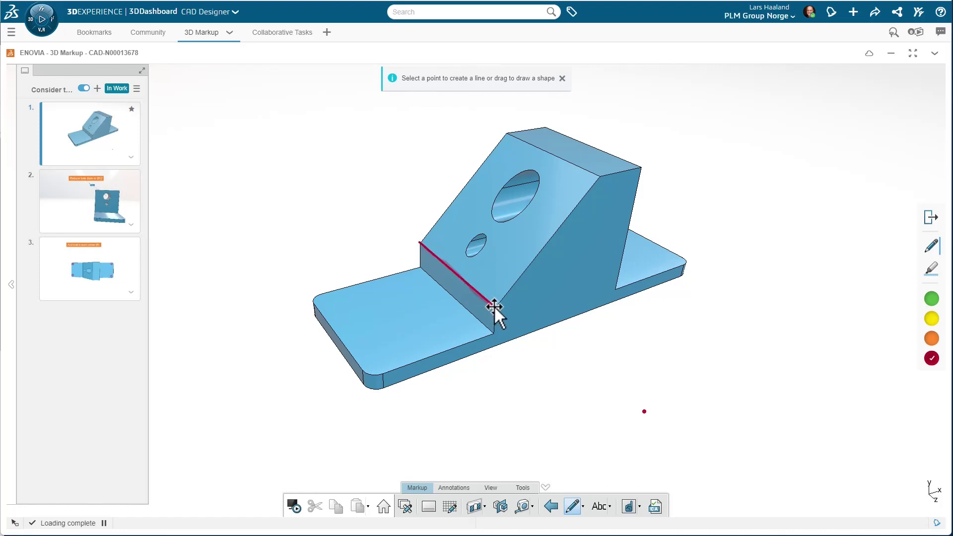
{"action": "left_click", "coordinate": [599, 508]}
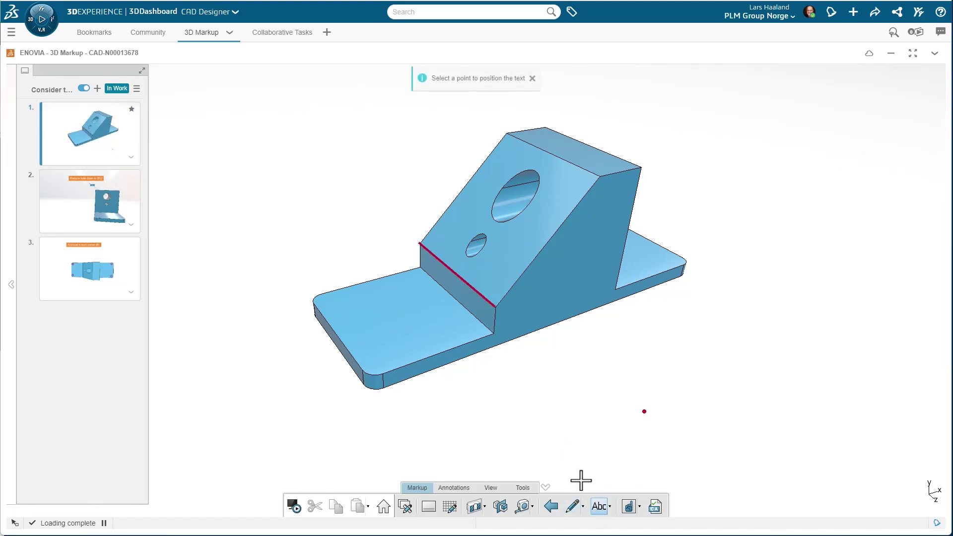
{"action": "left_click", "coordinate": [467, 282]}
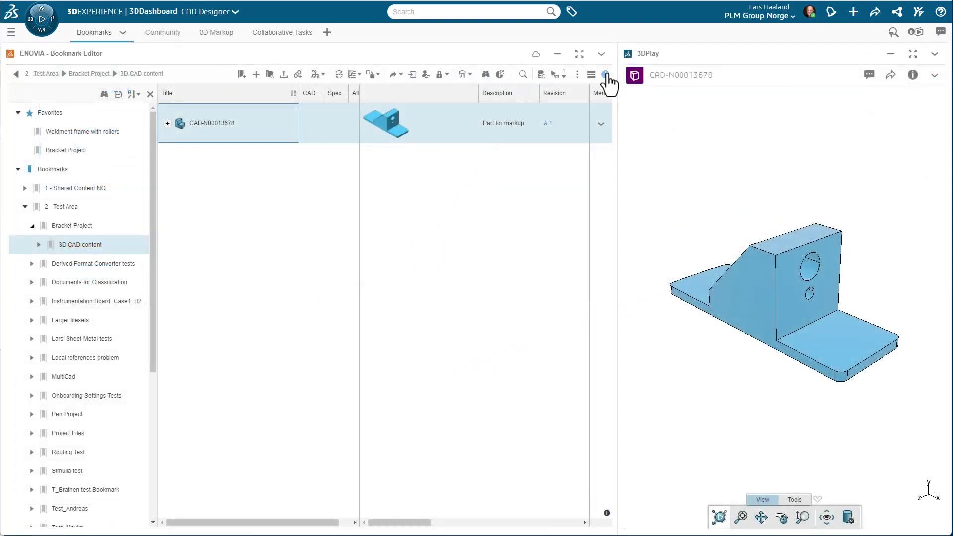
{"action": "left_click", "coordinate": [605, 74]}
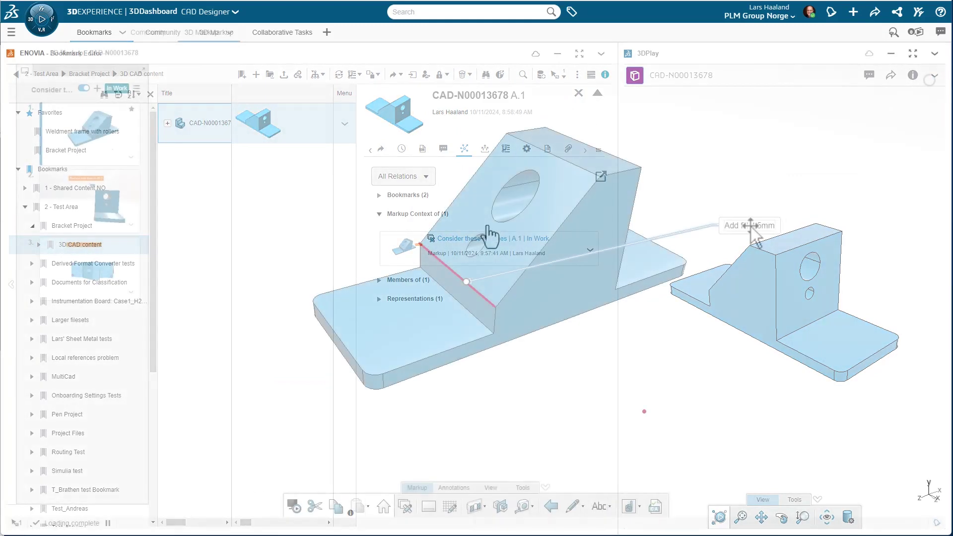
{"action": "left_click", "coordinate": [751, 228]}
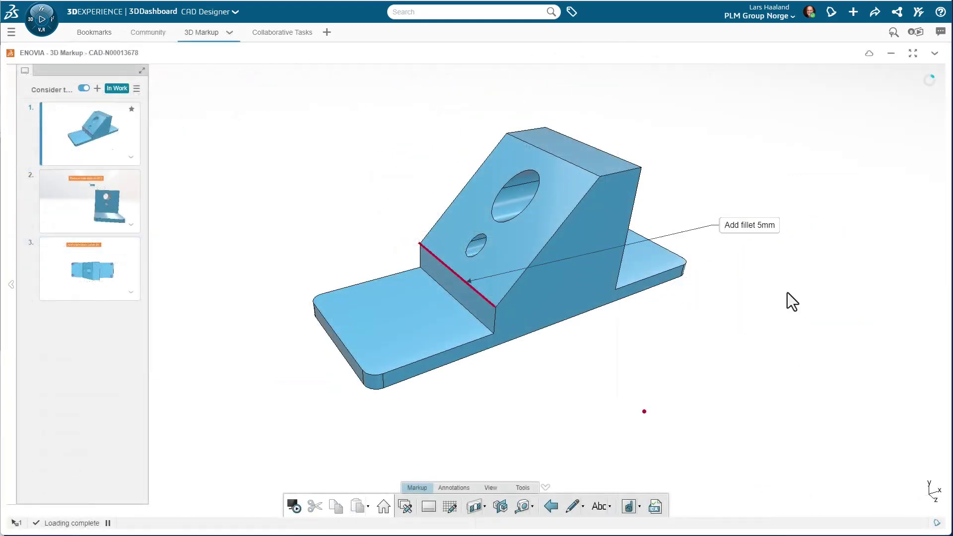
{"action": "left_click", "coordinate": [752, 229]}
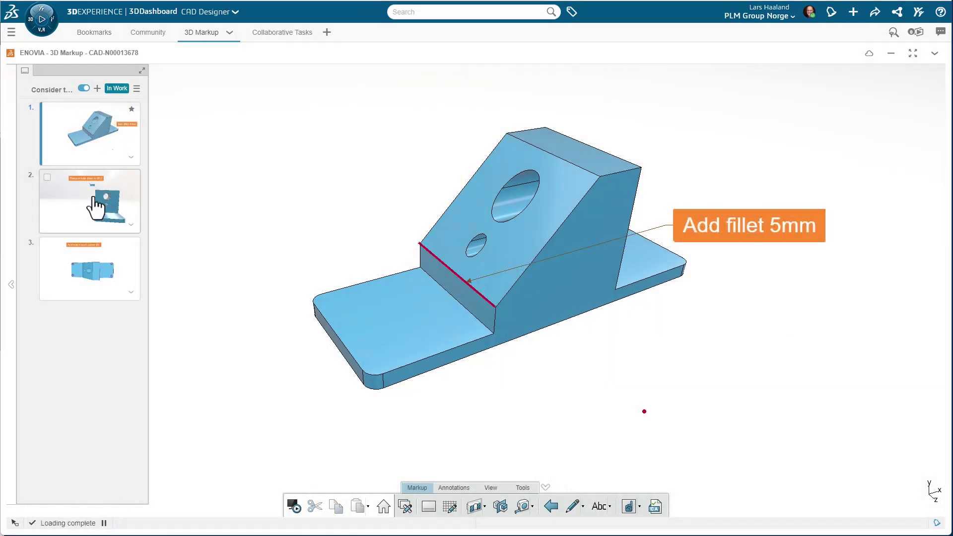
Step: Show the hole-diameter slide and the third slide of the existing markup
{"action": "left_click", "coordinate": [116, 221]}
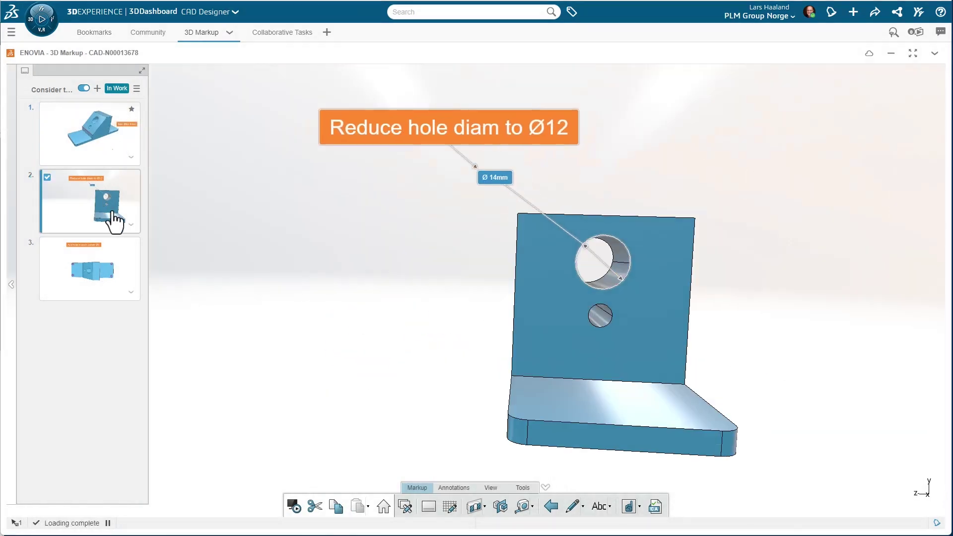
{"action": "left_click", "coordinate": [102, 274]}
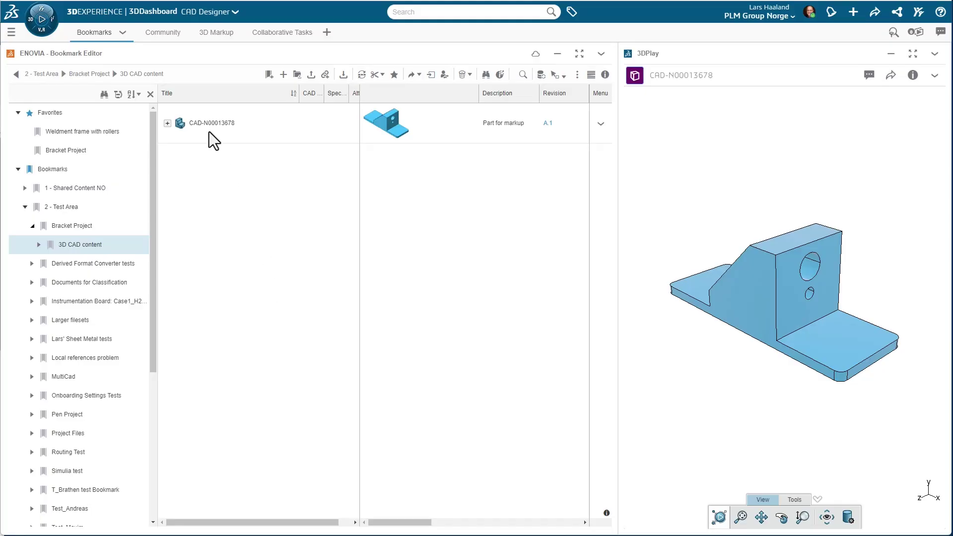
Step: Load part CAD-N00013678 from the 3D CAD content bookmark into 3D Markup, facing its vertical plate with the two holes
{"action": "left_click_drag", "start_coordinate": [205, 121], "coordinate": [423, 300]}
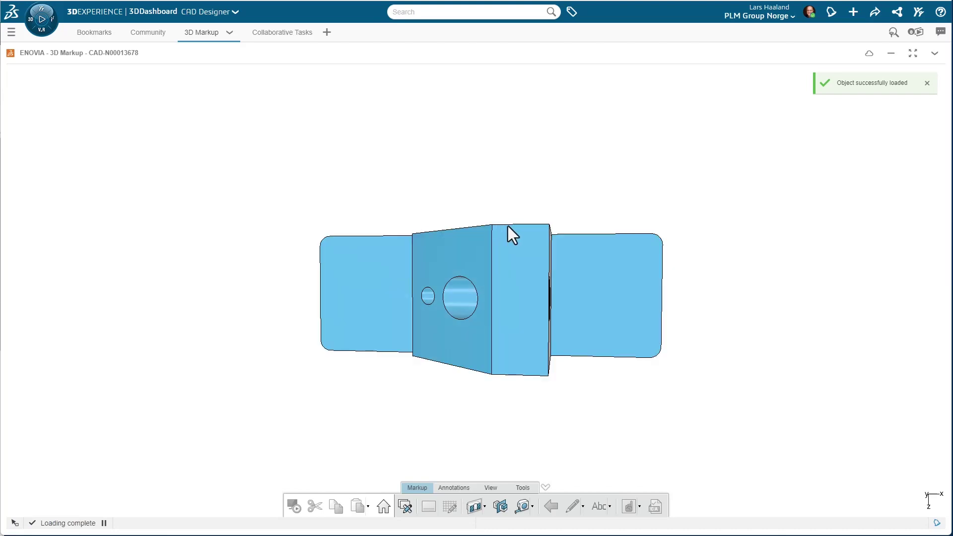
{"action": "middle_click_drag", "start_coordinate": [564, 297], "coordinate": [462, 229]}
{"action": "scroll", "coordinate": [472, 268], "scroll_direction": "down", "scroll_amount": 3}
{"action": "scroll", "coordinate": [616, 266], "scroll_direction": "up", "scroll_amount": 5}
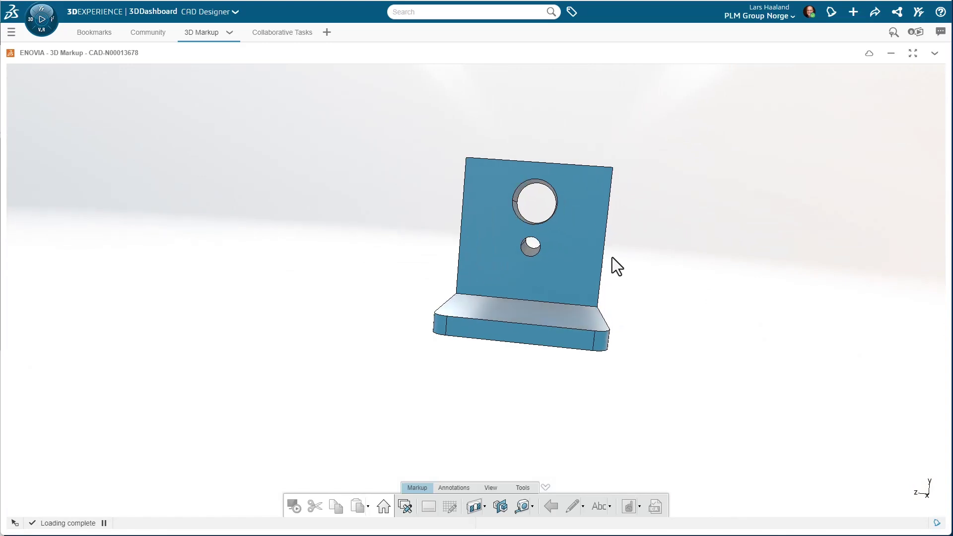
{"action": "middle_click_drag", "start_coordinate": [566, 288], "coordinate": [580, 248]}
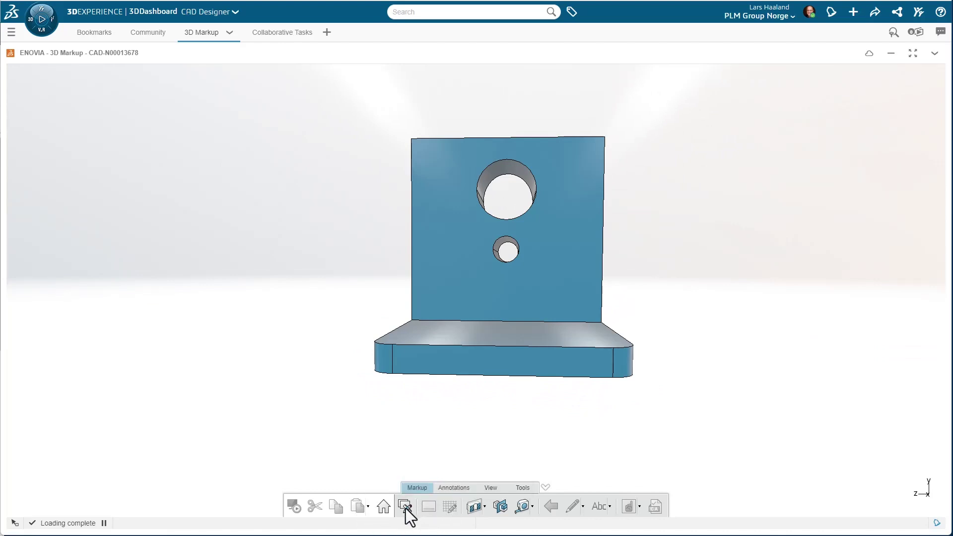
Step: Create a new markup of the part titled "Security considerations", keeping the default description
{"action": "left_click", "coordinate": [405, 506]}
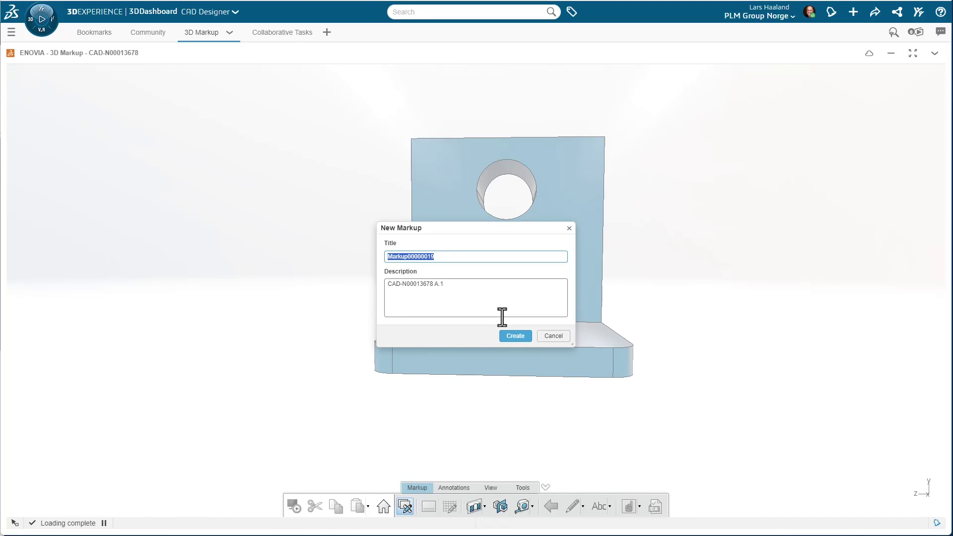
{"action": "type", "text": "SEsiderations"}
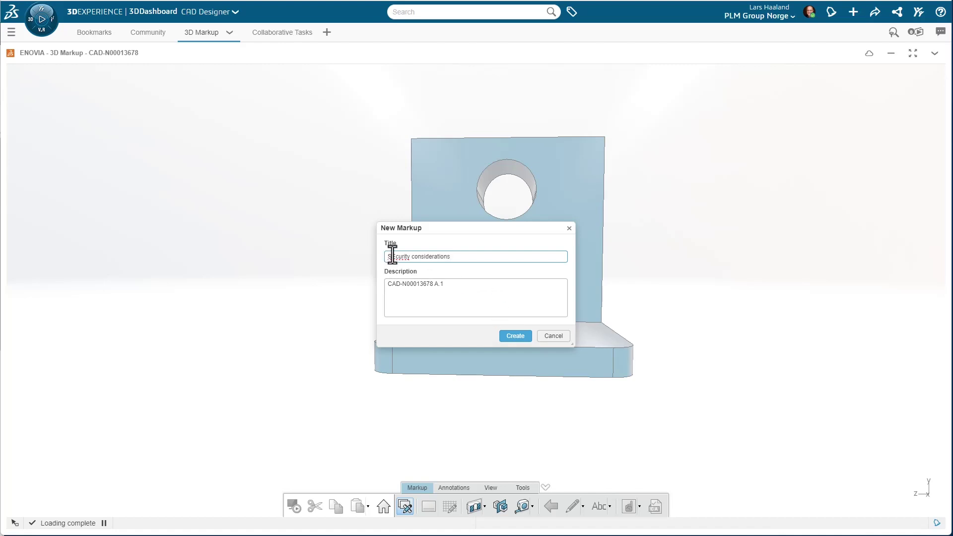
{"action": "type", "text": "e"}
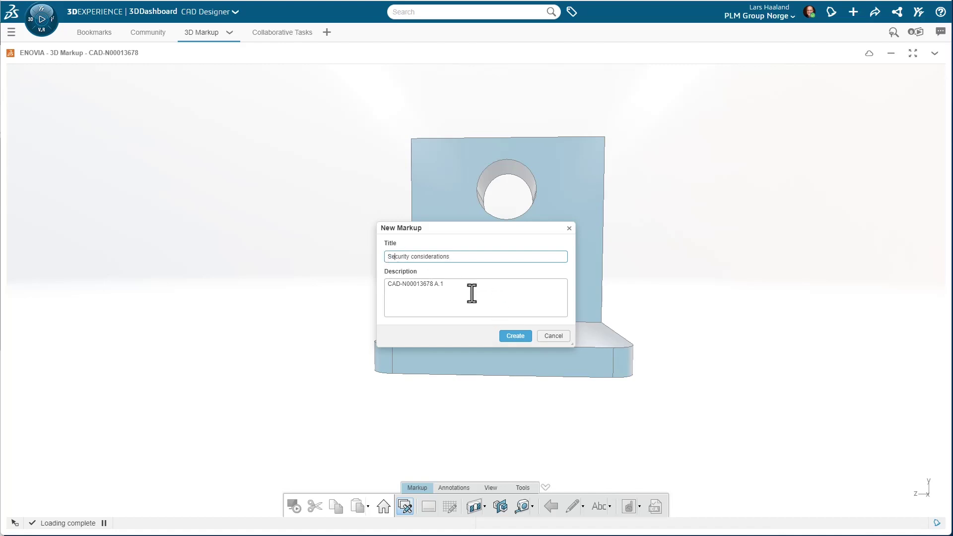
{"action": "left_click", "coordinate": [514, 338]}
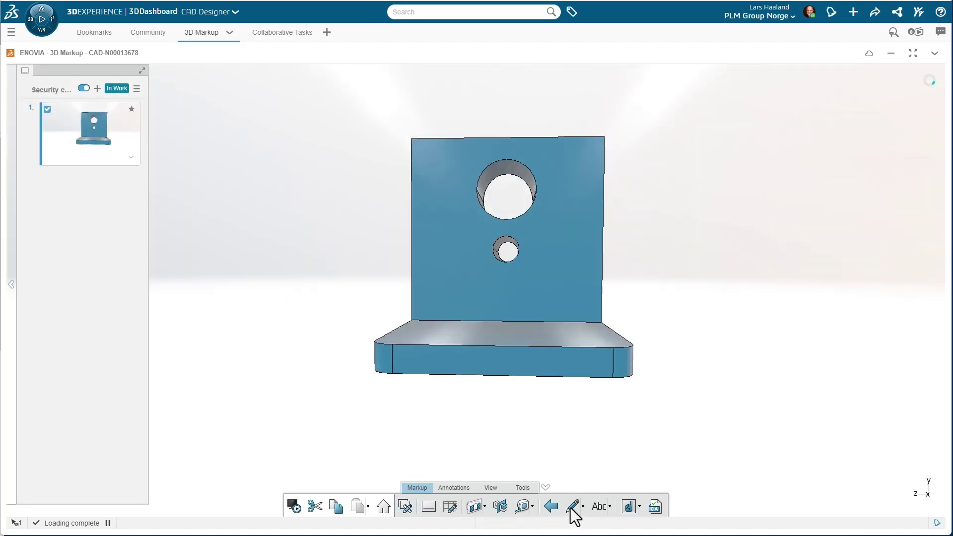
Step: Add two horizontal red arrows of matching end position, one pointing at the large hole and one at the small hole
{"action": "left_click", "coordinate": [550, 506]}
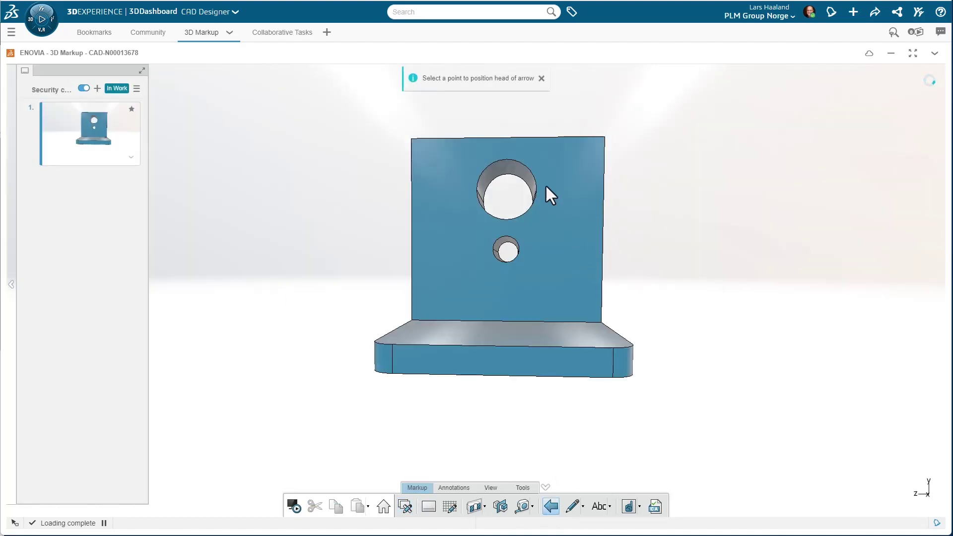
{"action": "left_click_drag", "start_coordinate": [538, 185], "coordinate": [670, 185]}
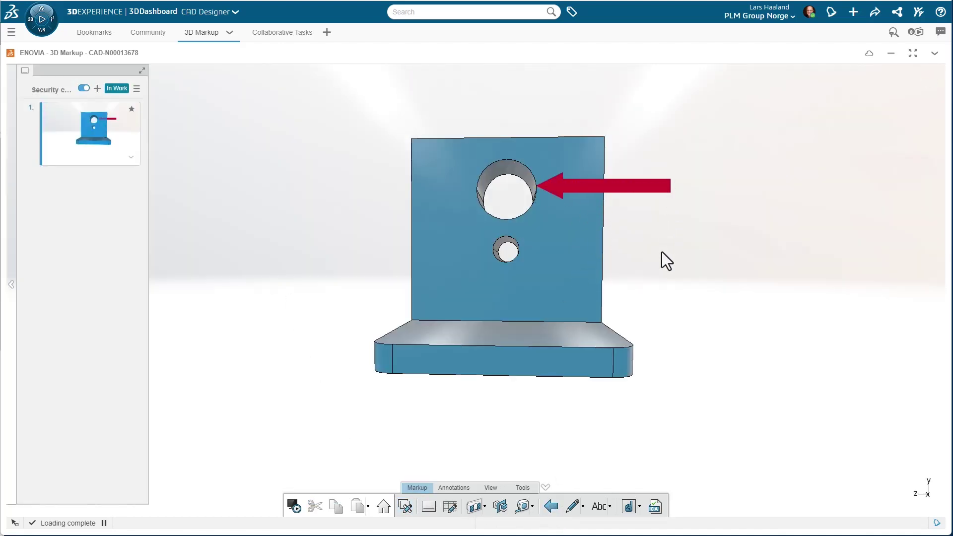
{"action": "left_click", "coordinate": [551, 506]}
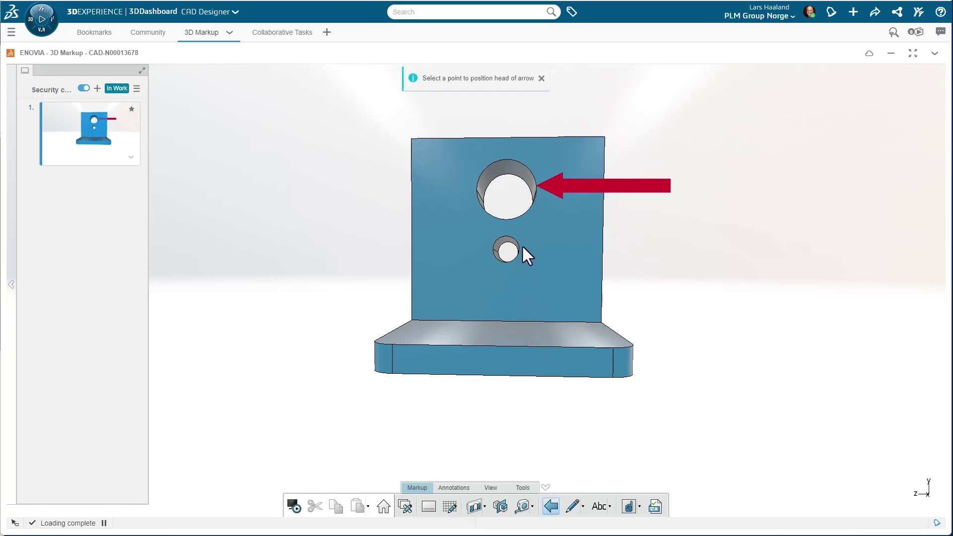
{"action": "left_click_drag", "start_coordinate": [523, 246], "coordinate": [670, 246]}
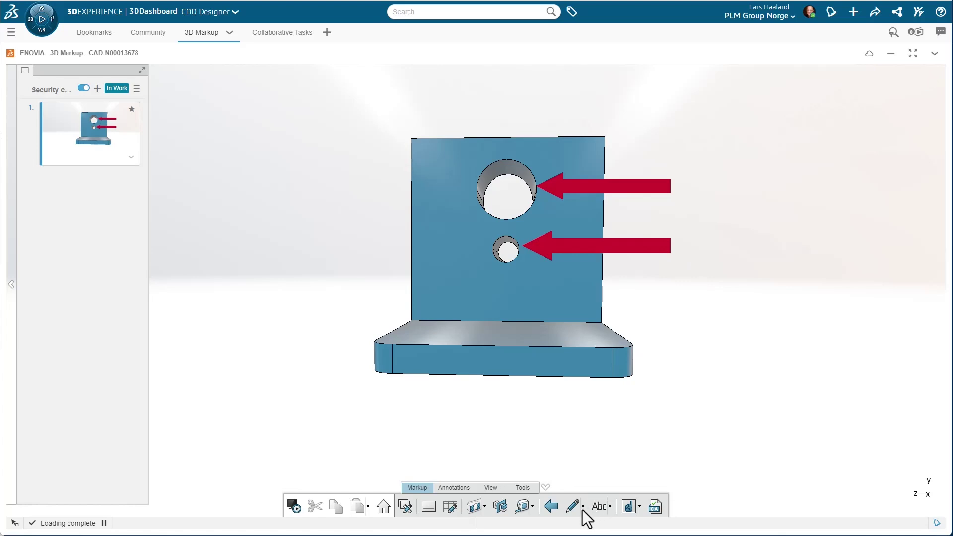
Step: Insert the Slide7 warning-sign image from the markup thumbnails folder as a 2D picture, placed just clear of the two arrows' tails
{"action": "left_click", "coordinate": [609, 507]}
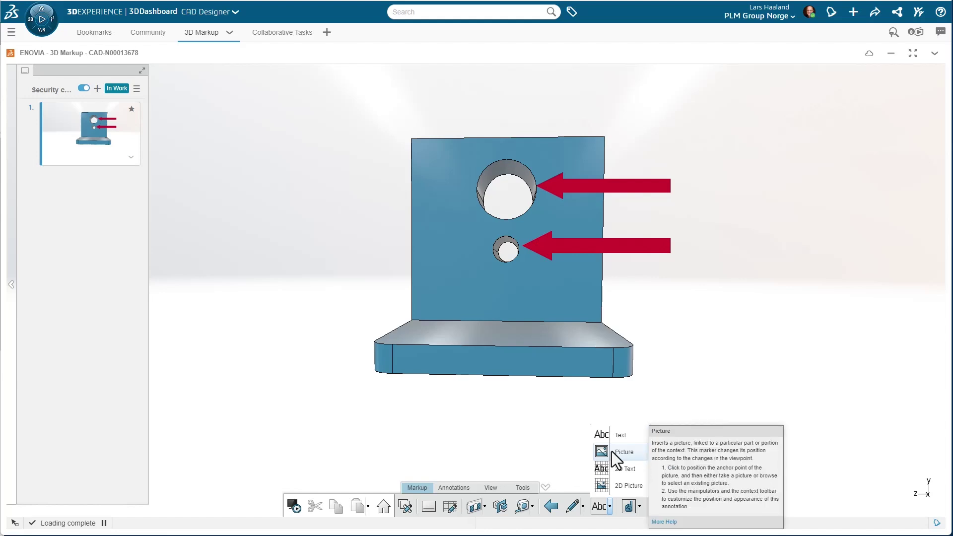
{"action": "left_click", "coordinate": [608, 486]}
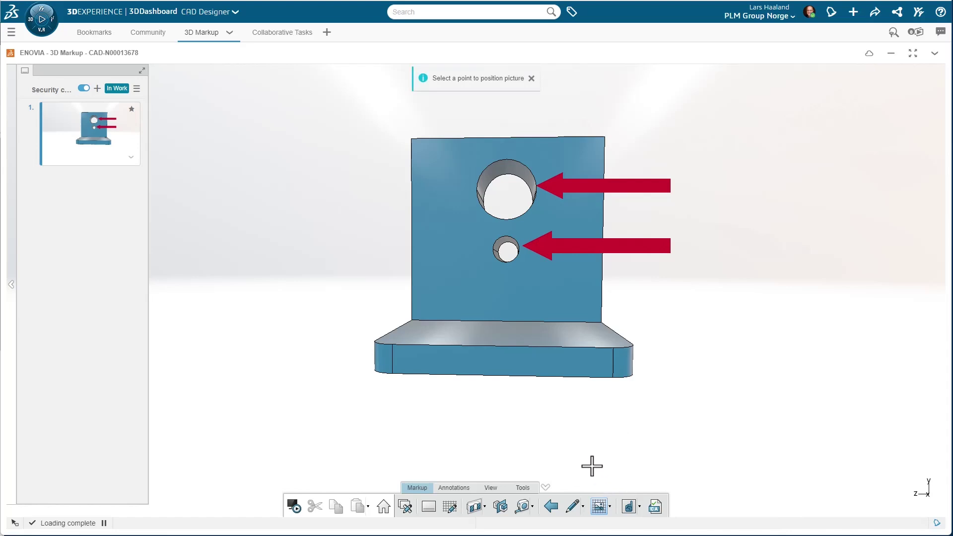
{"action": "left_click", "coordinate": [697, 218]}
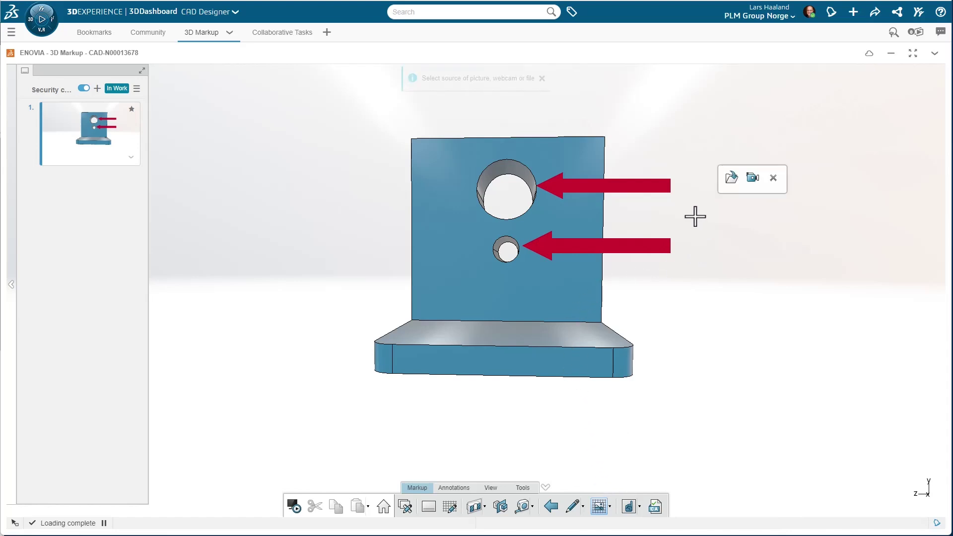
{"action": "left_click", "coordinate": [731, 183]}
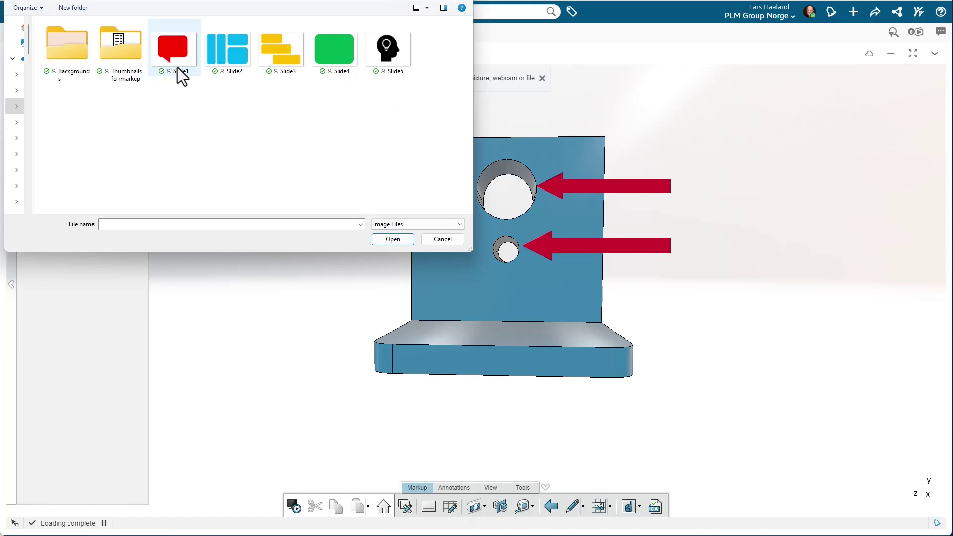
{"action": "double_click", "coordinate": [125, 59]}
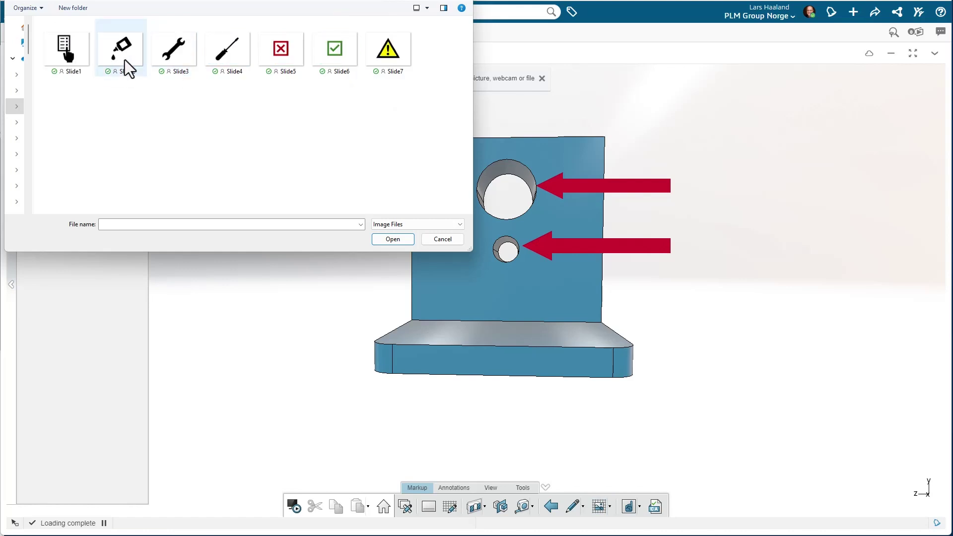
{"action": "left_click", "coordinate": [391, 56]}
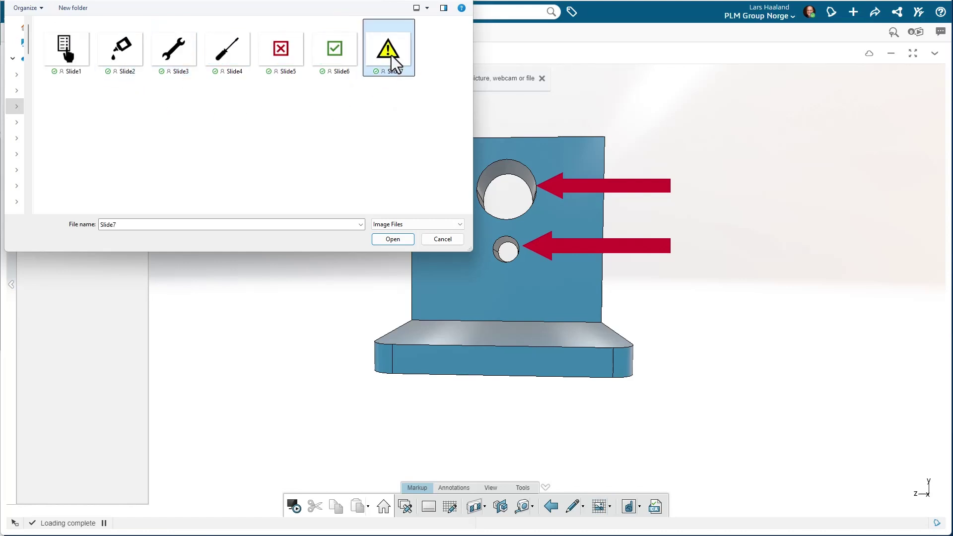
{"action": "left_click", "coordinate": [389, 243]}
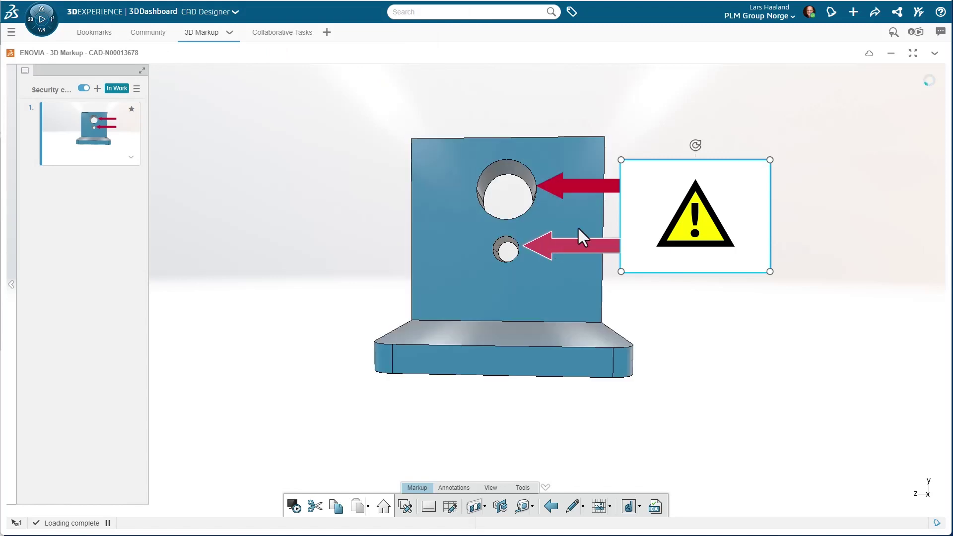
{"action": "left_click_drag", "start_coordinate": [724, 185], "coordinate": [790, 179]}
{"action": "left_click", "coordinate": [740, 304]}
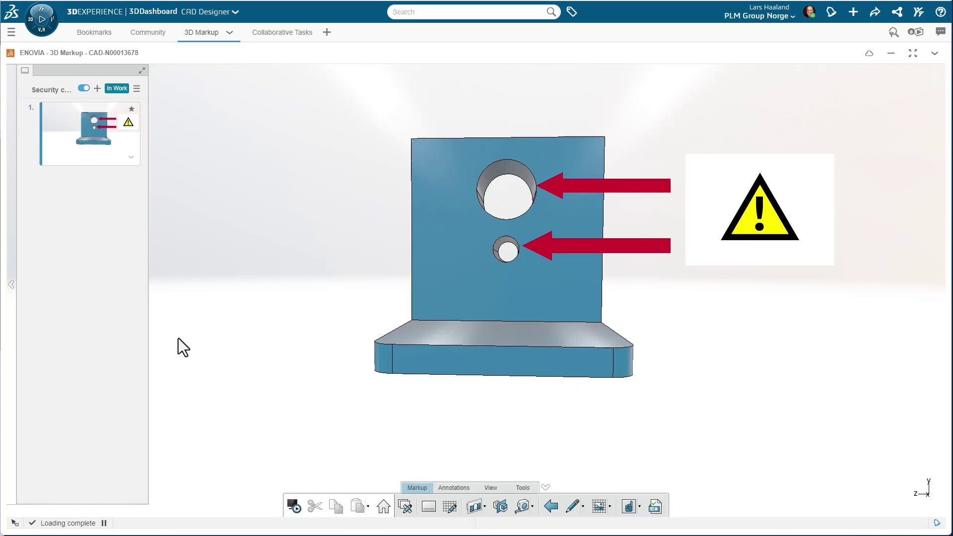
Step: Add a second slide to the Security considerations markup and turn the part to show its sloped side profile
{"action": "left_click", "coordinate": [97, 89]}
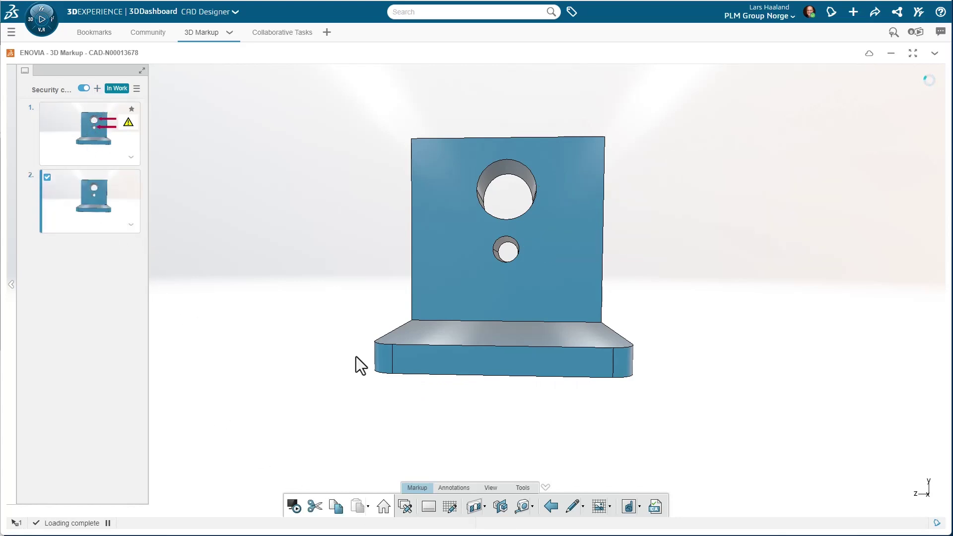
{"action": "middle_click_drag", "start_coordinate": [356, 357], "coordinate": [419, 422]}
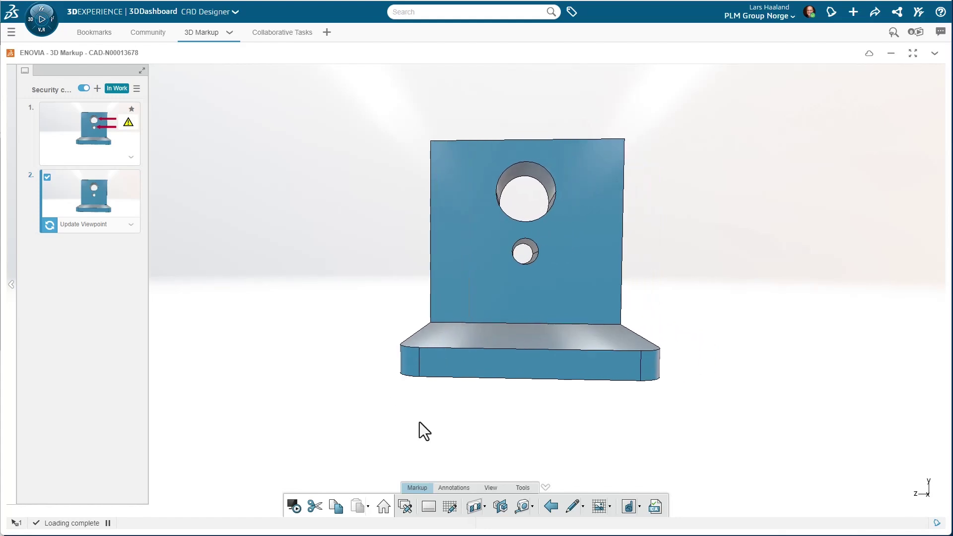
{"action": "left_click", "coordinate": [498, 490]}
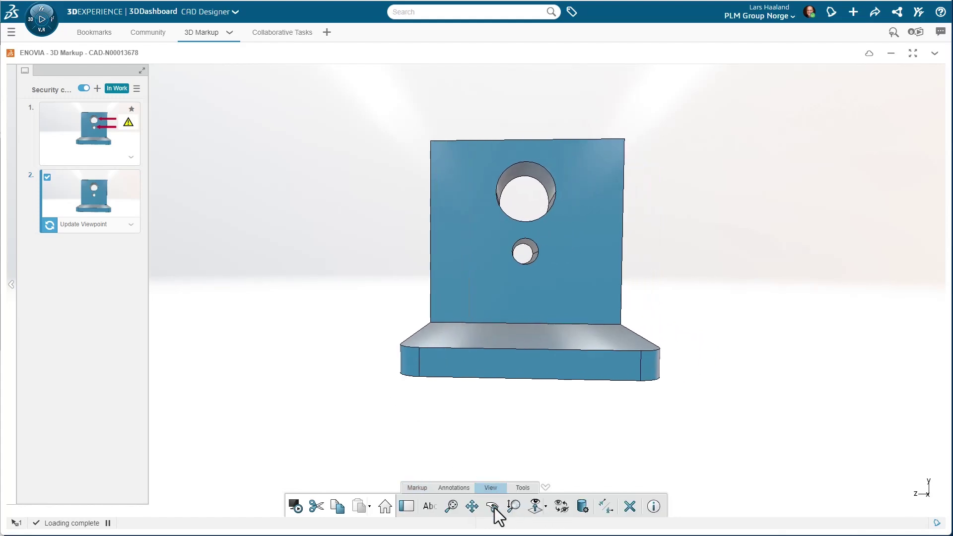
{"action": "left_click", "coordinate": [493, 507]}
{"action": "left_click_drag", "start_coordinate": [496, 419], "coordinate": [583, 334]}
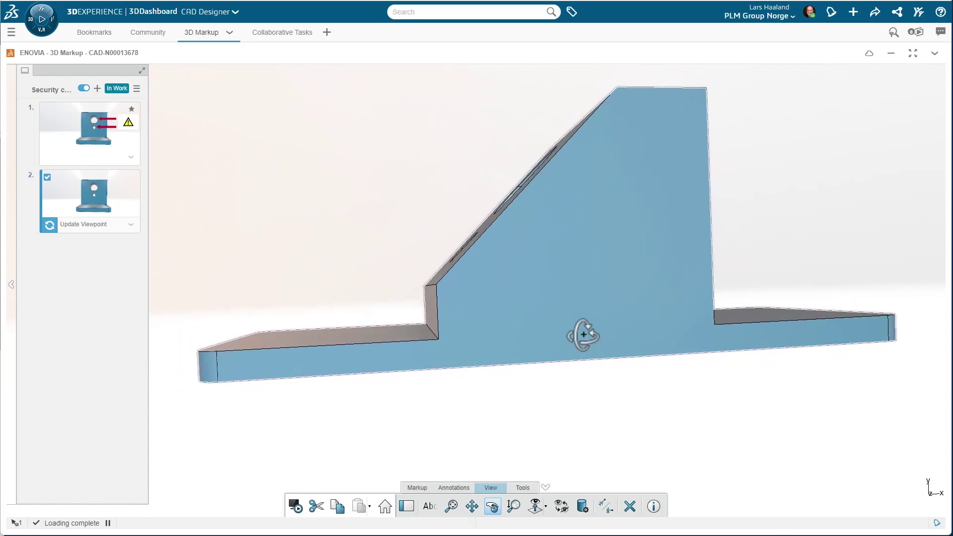
Step: Trace a red freehand line up the short vertical edge and lower slope, and add a diagonal arrow pointing at the corner between them
{"action": "left_click", "coordinate": [454, 487]}
{"action": "left_click", "coordinate": [417, 487]}
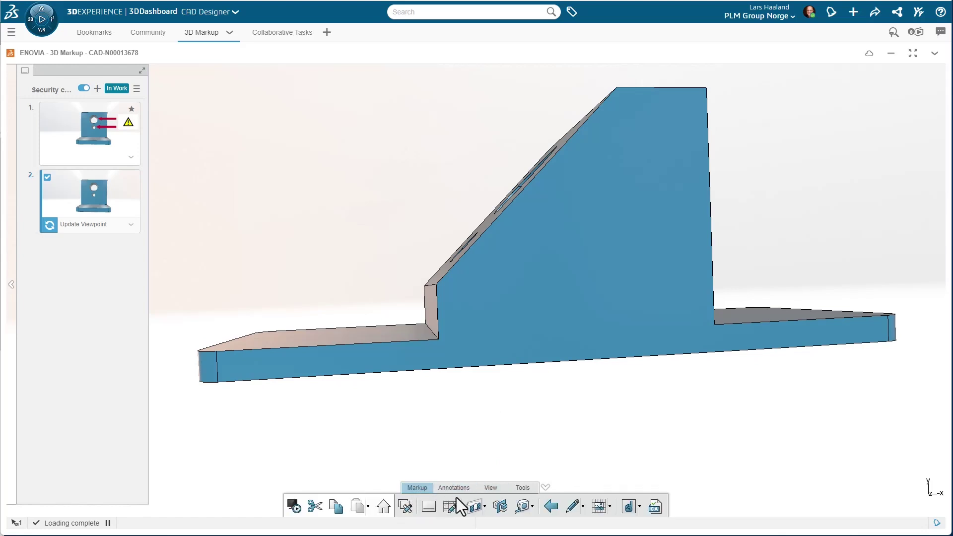
{"action": "left_click", "coordinate": [573, 507]}
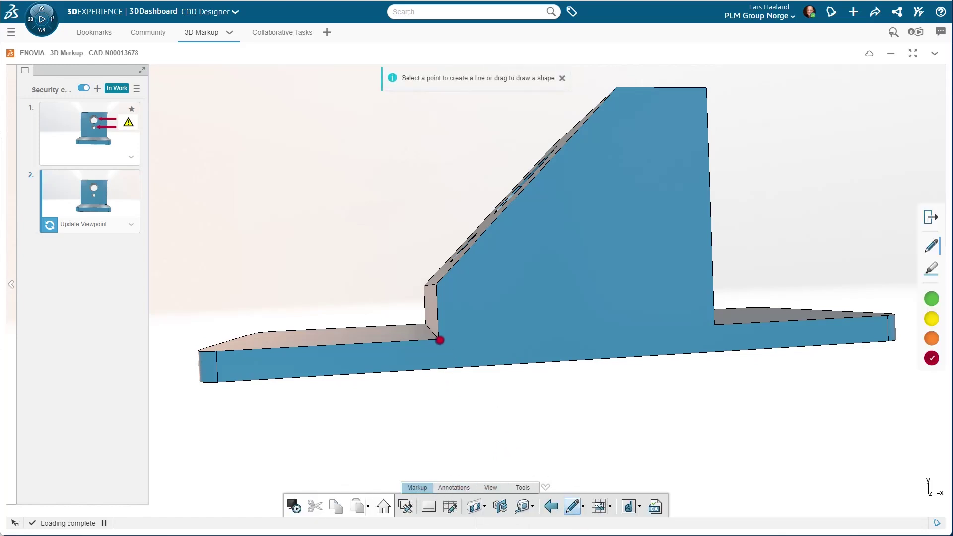
{"action": "mouse_move", "coordinate": [439, 327]}
{"action": "left_mouse_down"}
{"action": "mouse_move", "coordinate": [448, 268]}
{"action": "mouse_move", "coordinate": [500, 214]}
{"action": "left_mouse_up"}
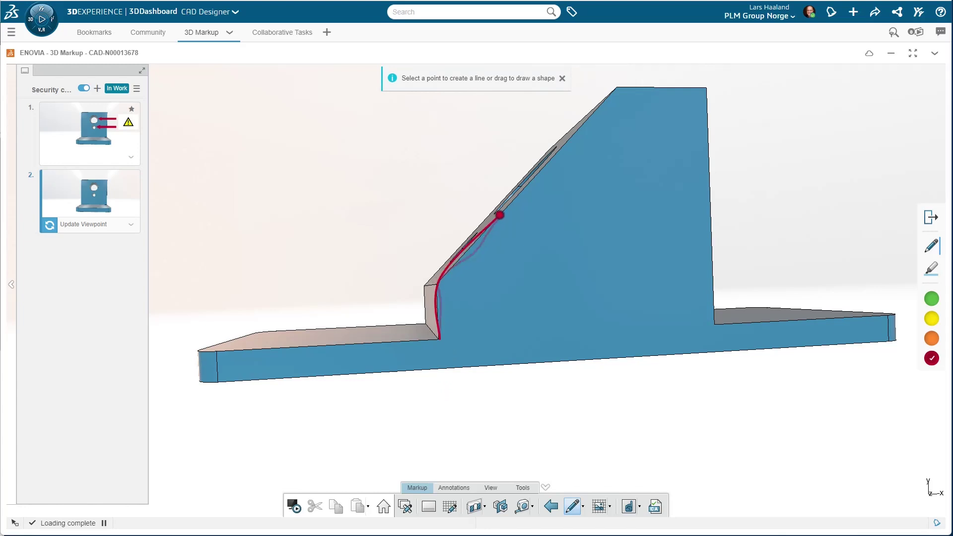
{"action": "left_click", "coordinate": [551, 506]}
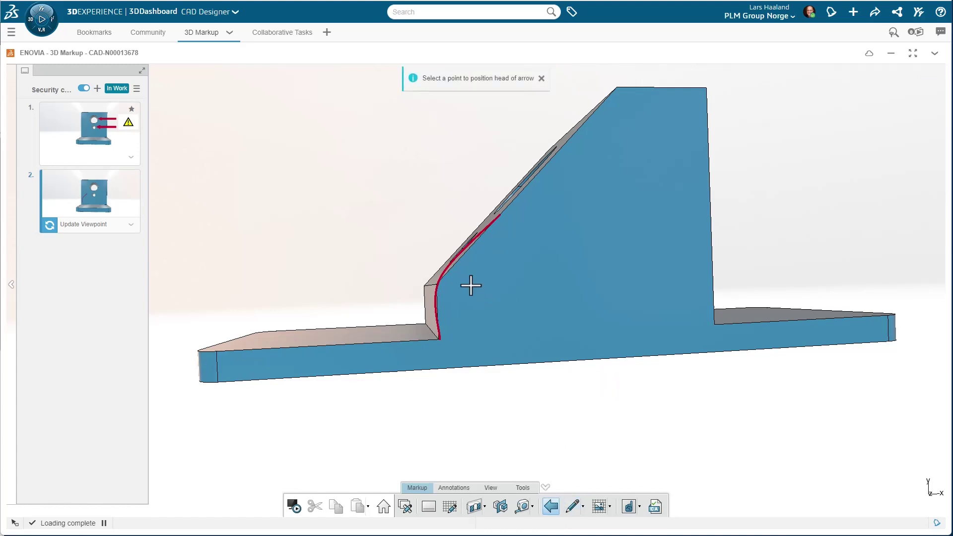
{"action": "left_click_drag", "start_coordinate": [439, 279], "coordinate": [260, 193]}
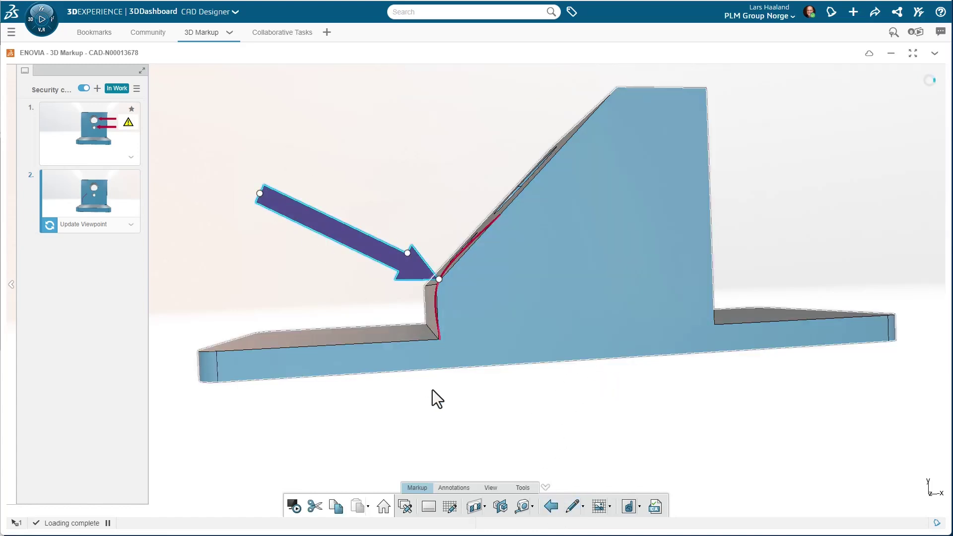
Step: Add the 2D text "Check Angle" and place it just above the tail of the arrow
{"action": "left_click", "coordinate": [609, 505]}
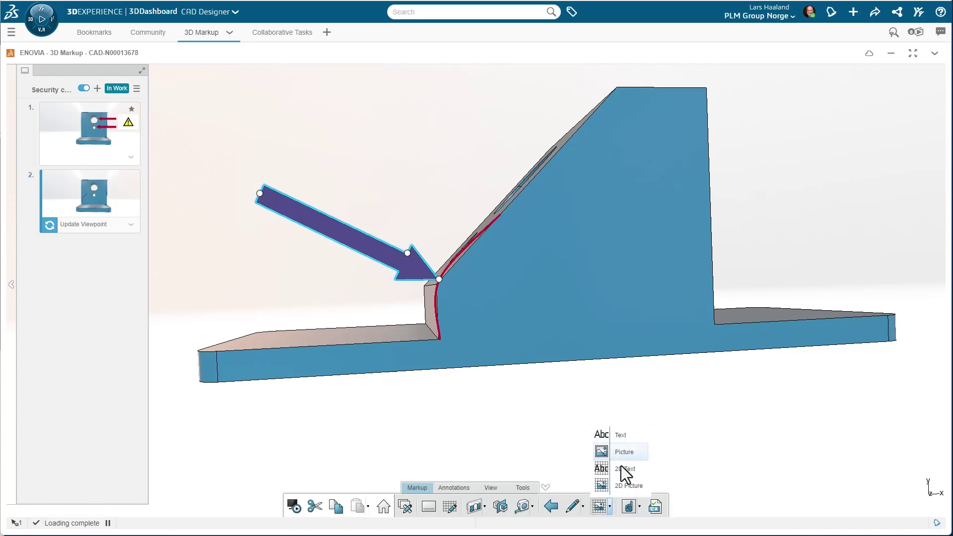
{"action": "left_click", "coordinate": [622, 471]}
{"action": "left_click", "coordinate": [183, 130]}
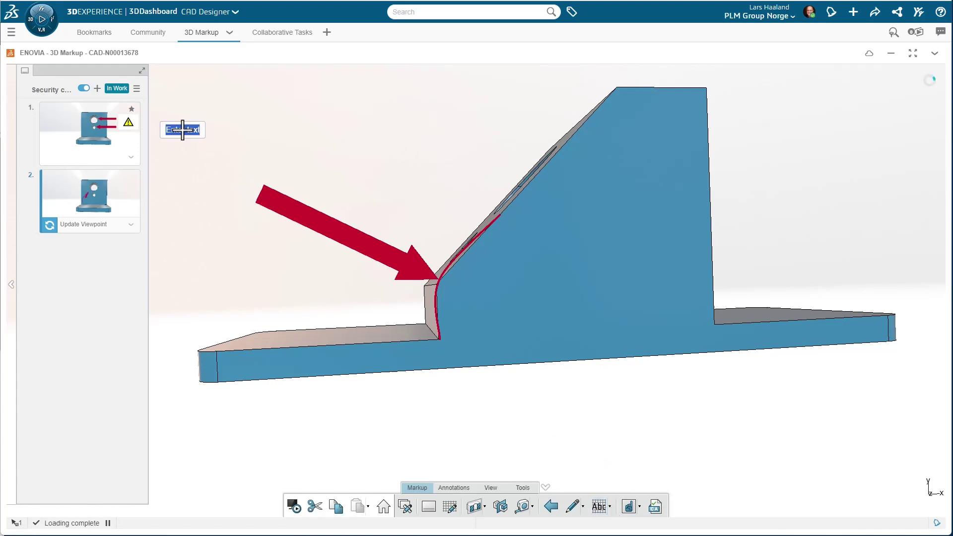
{"action": "type", "text": "Check Angle"}
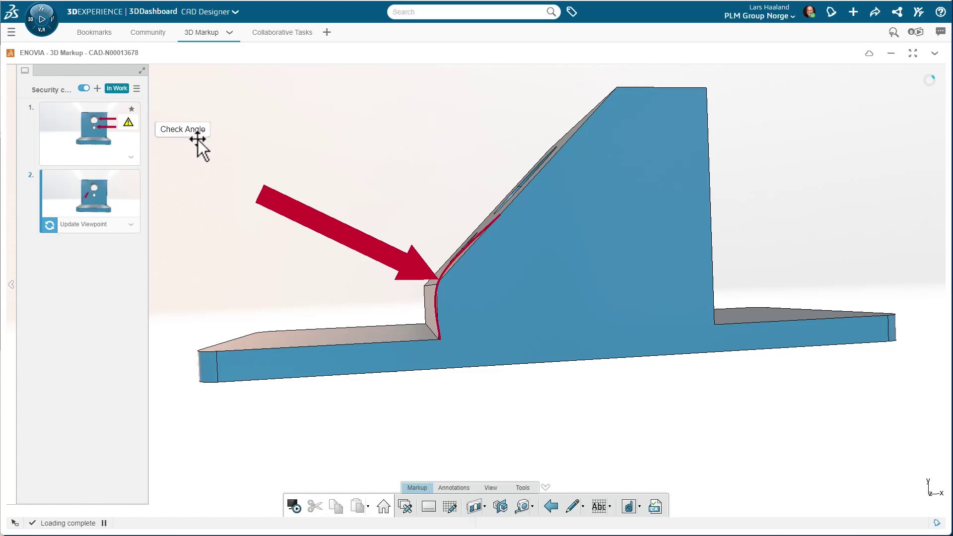
{"action": "left_click_drag", "start_coordinate": [200, 123], "coordinate": [233, 150]}
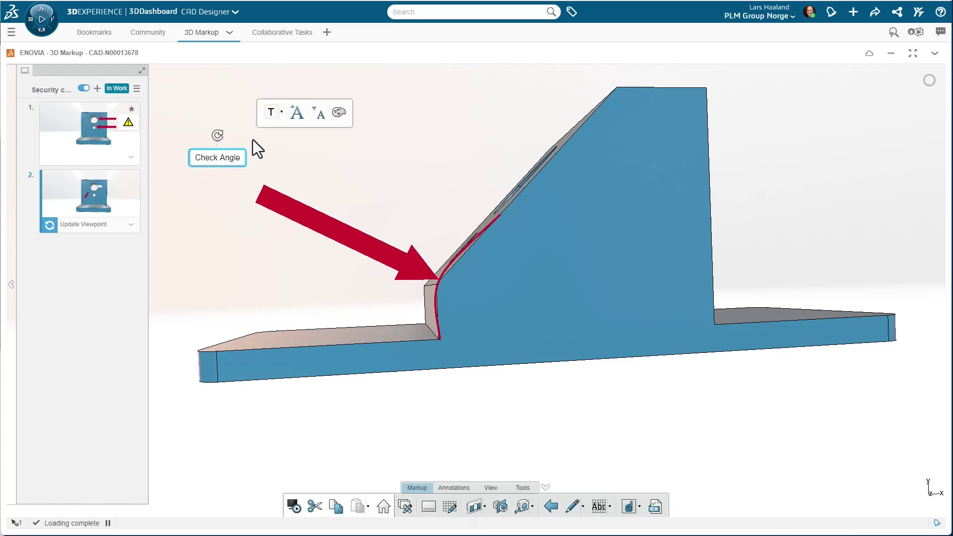
Step: Enlarge the "Check Angle" text to several times its size and update slide 2's viewpoint
{"action": "left_click", "coordinate": [294, 111]}
{"action": "left_click", "coordinate": [294, 112]}
{"action": "left_click", "coordinate": [294, 111]}
{"action": "left_click", "coordinate": [294, 111]}
{"action": "double_click", "coordinate": [293, 112]}
{"action": "left_click", "coordinate": [294, 111]}
{"action": "left_click", "coordinate": [294, 111]}
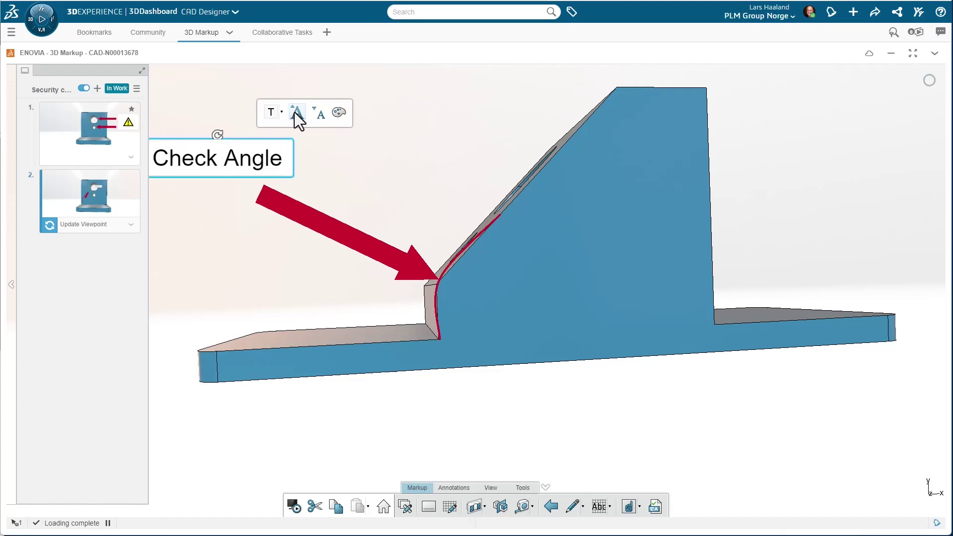
{"action": "left_click", "coordinate": [335, 186]}
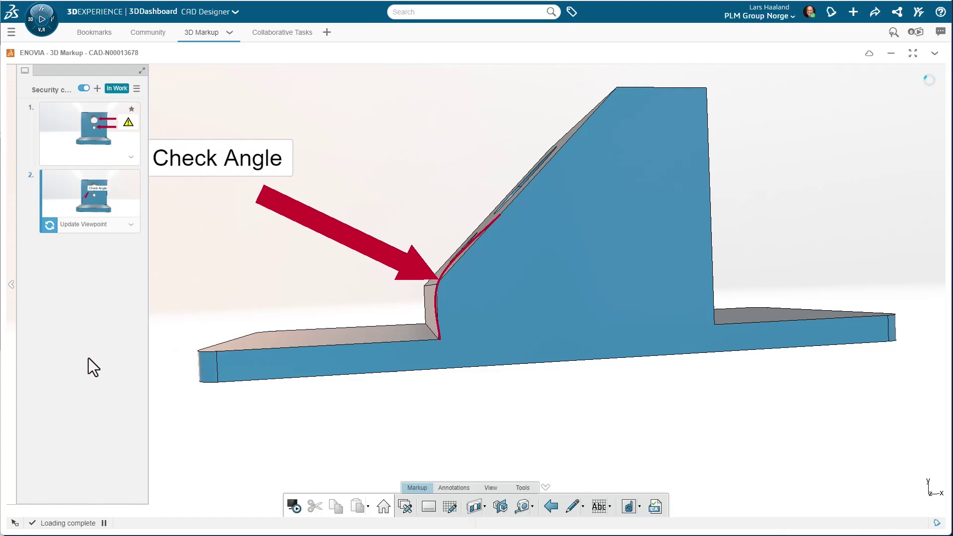
{"action": "left_click", "coordinate": [49, 225]}
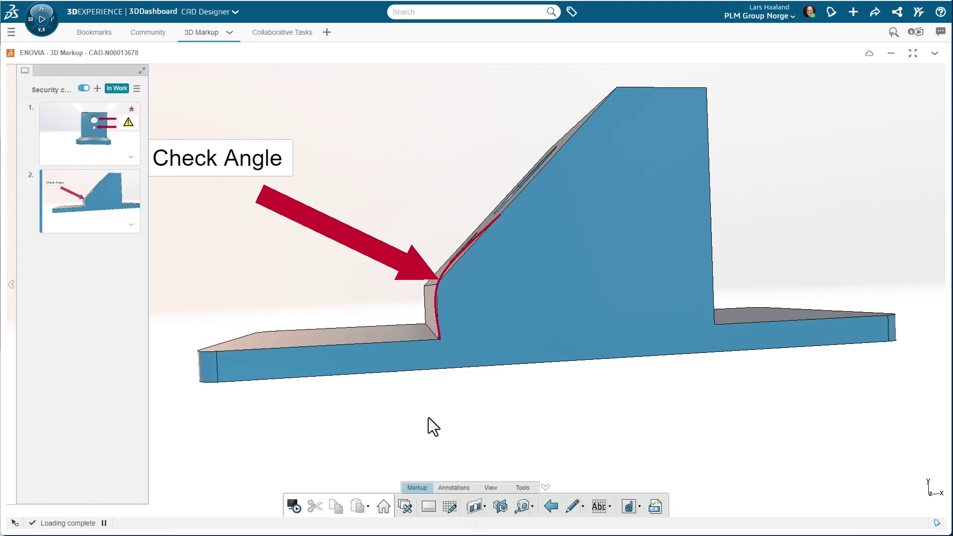
Step: Add a third slide and section the part along the Z-axis so the cut runs lengthwise through both holes
{"action": "left_click", "coordinate": [628, 510]}
{"action": "left_click", "coordinate": [97, 89]}
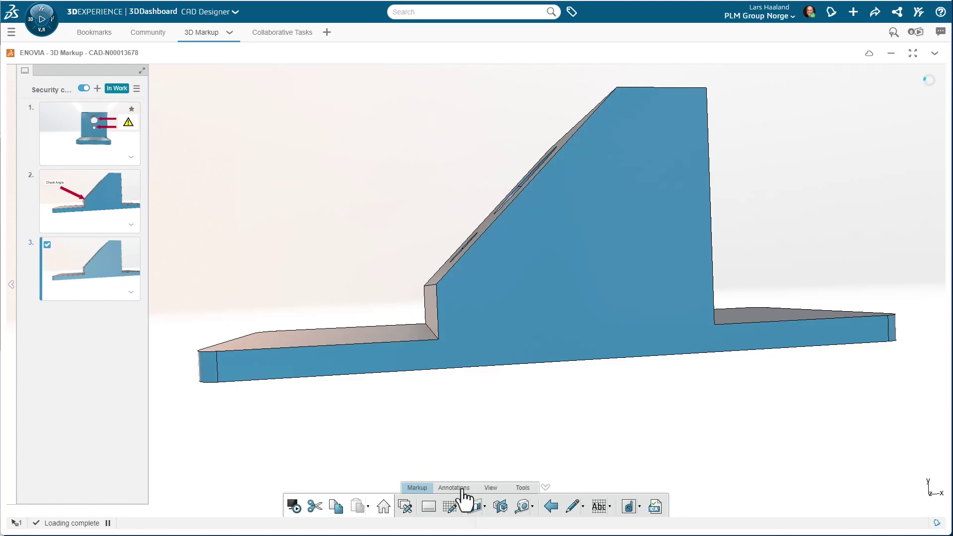
{"action": "left_click", "coordinate": [475, 507]}
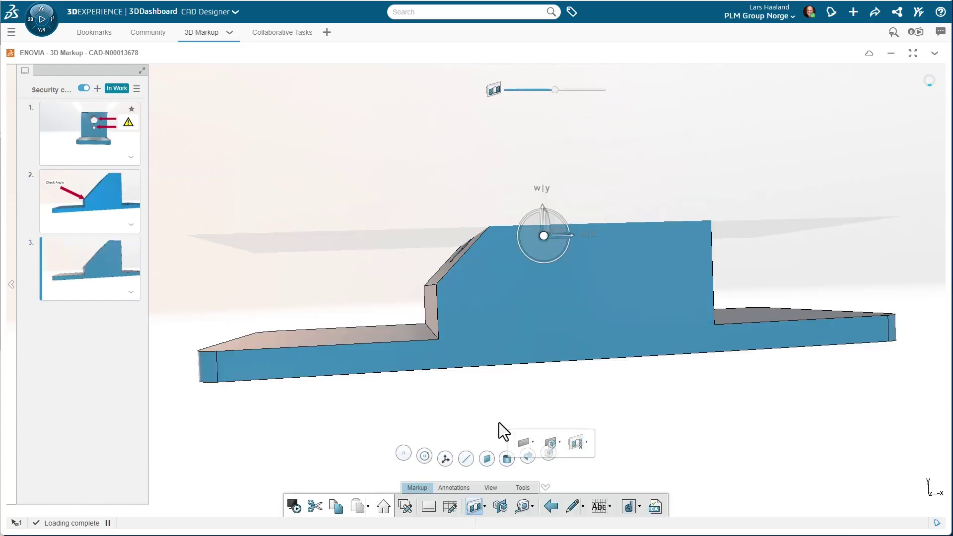
{"action": "middle_click_drag", "start_coordinate": [543, 313], "coordinate": [520, 351]}
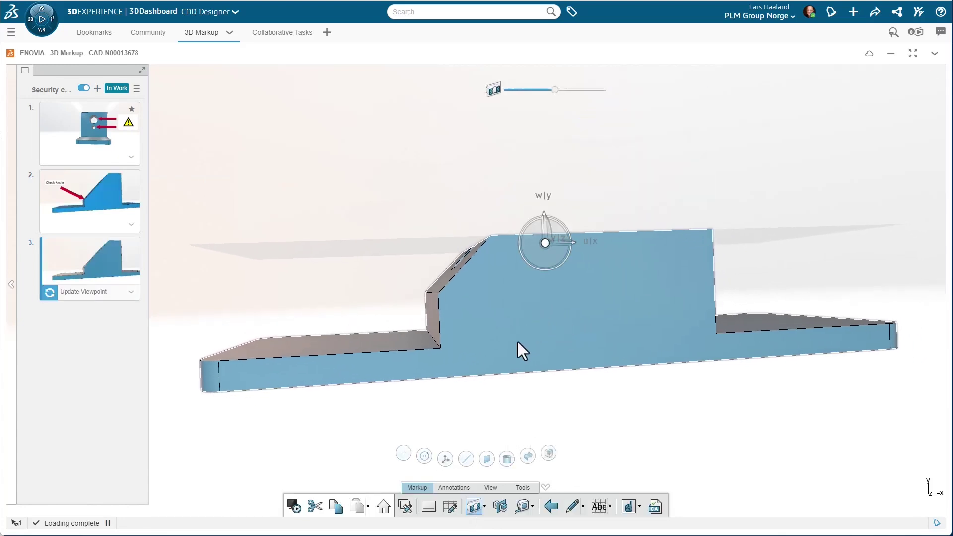
{"action": "left_click", "coordinate": [490, 487]}
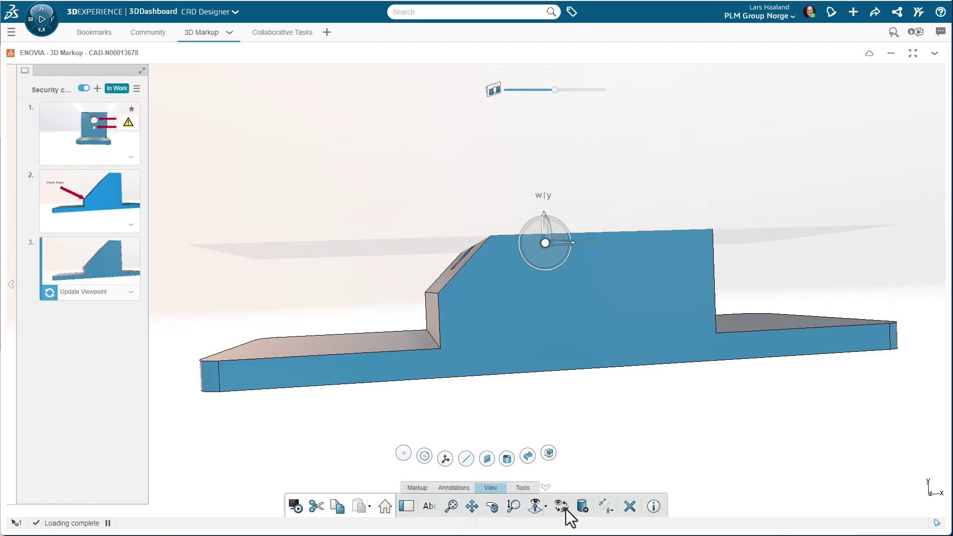
{"action": "left_click", "coordinate": [492, 507]}
{"action": "mouse_move", "coordinate": [526, 293]}
{"action": "left_mouse_down"}
{"action": "mouse_move", "coordinate": [654, 398]}
{"action": "mouse_move", "coordinate": [592, 396]}
{"action": "mouse_move", "coordinate": [709, 390]}
{"action": "mouse_move", "coordinate": [601, 459]}
{"action": "mouse_move", "coordinate": [400, 455]}
{"action": "mouse_move", "coordinate": [209, 396]}
{"action": "mouse_move", "coordinate": [127, 383]}
{"action": "left_mouse_up"}
{"action": "left_click", "coordinate": [683, 381]}
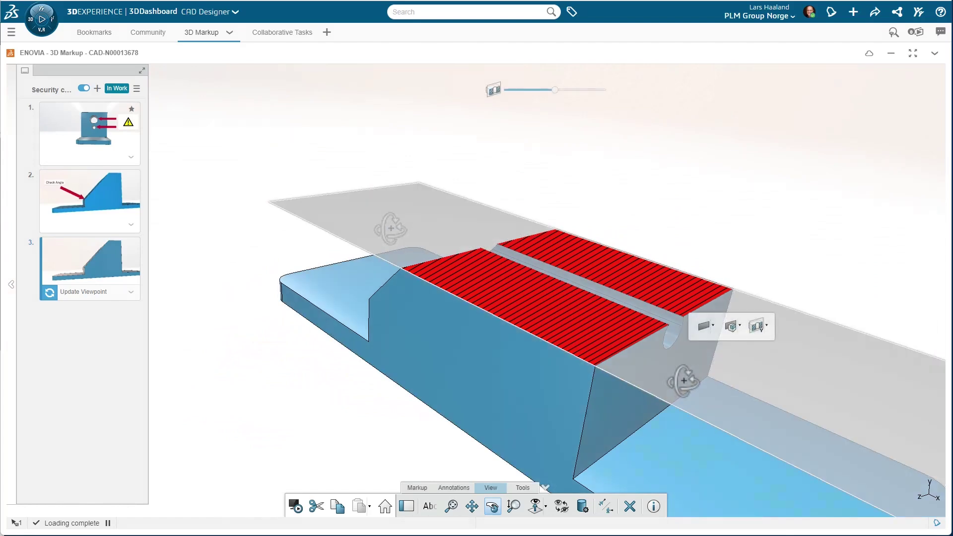
{"action": "left_click", "coordinate": [766, 326]}
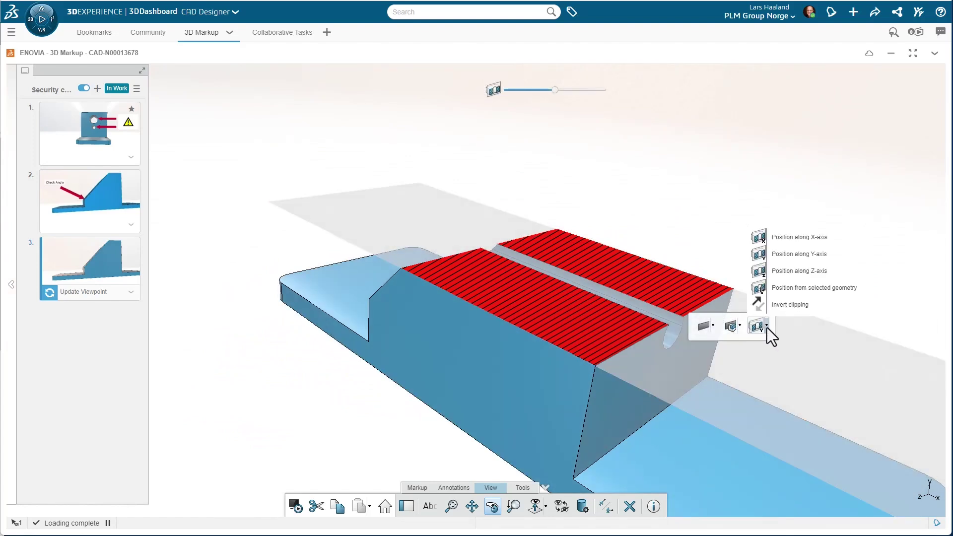
{"action": "left_click", "coordinate": [773, 272]}
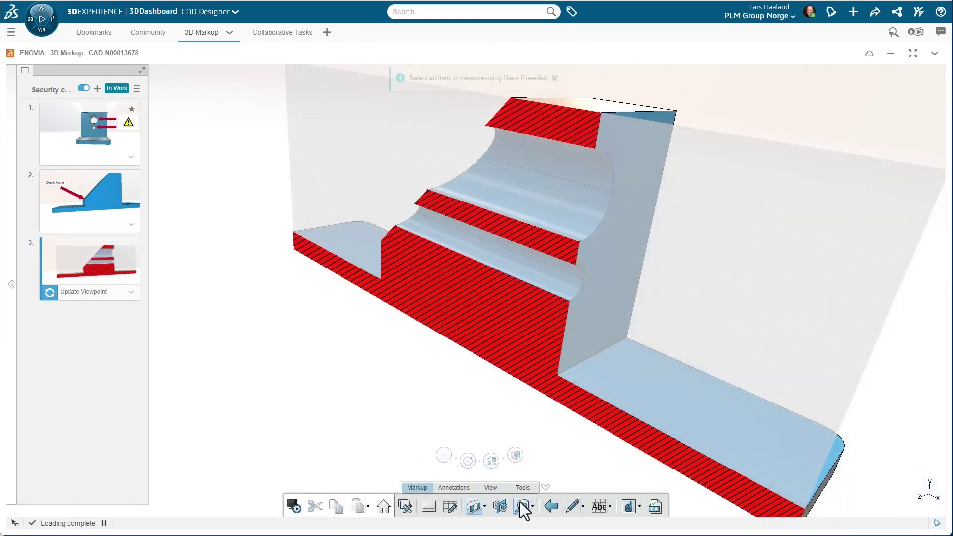
Step: Add a diameter measurement to the small hole with its label placed well clear of it, and update slide 3's viewpoint
{"action": "left_click", "coordinate": [522, 506]}
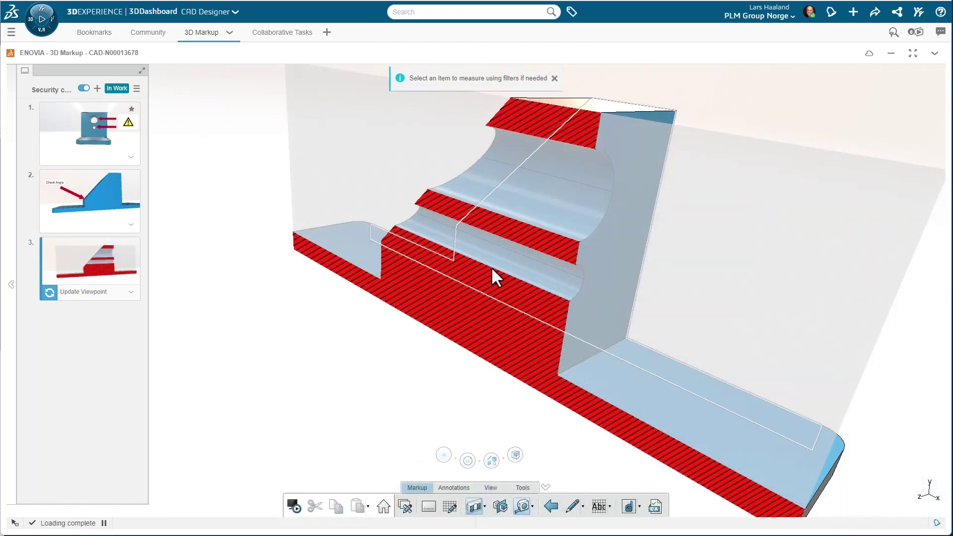
{"action": "left_click", "coordinate": [559, 279]}
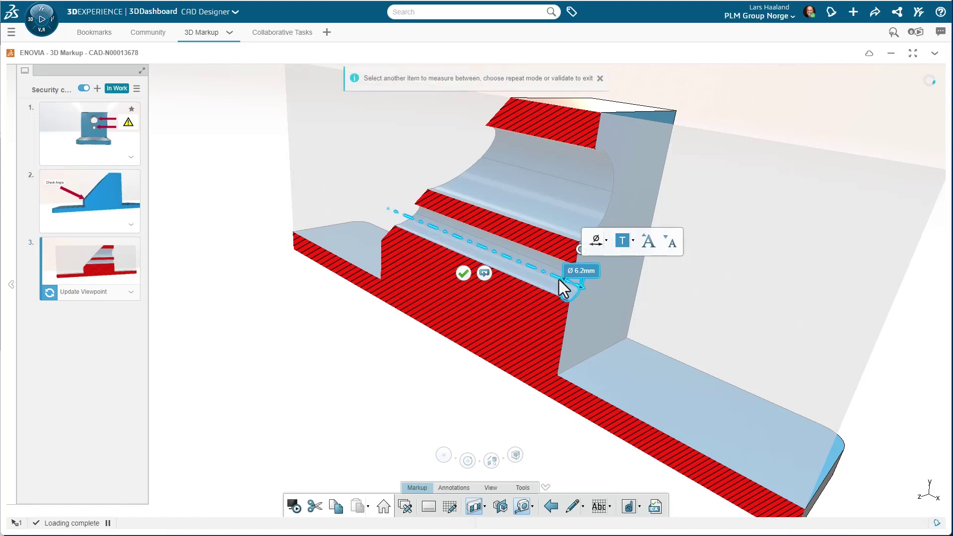
{"action": "left_click_drag", "start_coordinate": [582, 272], "coordinate": [775, 317]}
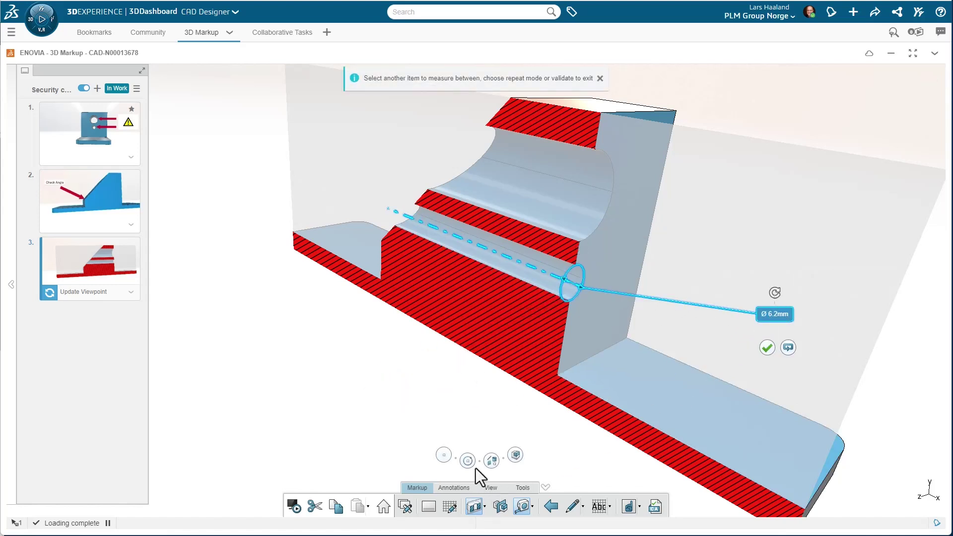
{"action": "mouse_move", "coordinate": [776, 316]}
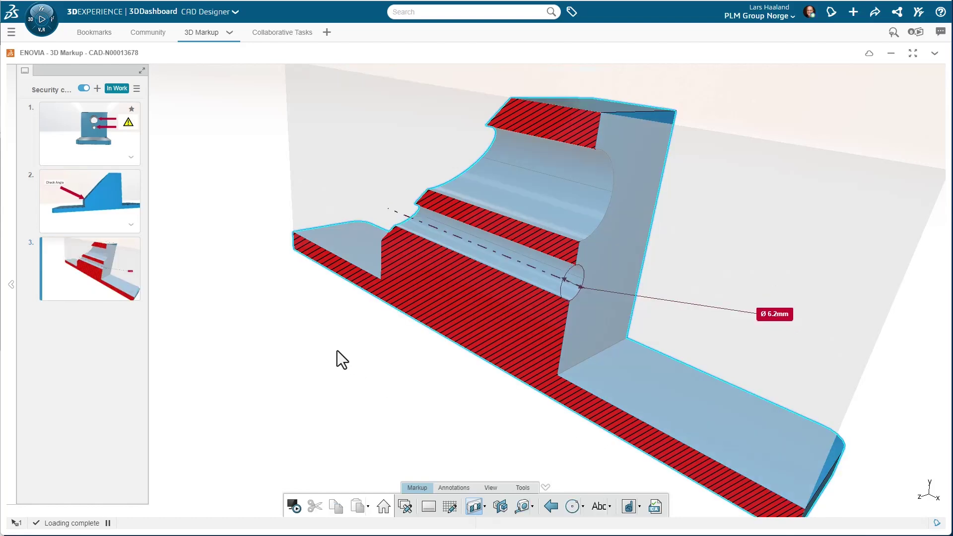
Step: From the relations of part CAD-N00013678 in Bookmarks, open the Security considerations markup with 3D Markup
{"action": "left_click", "coordinate": [101, 34]}
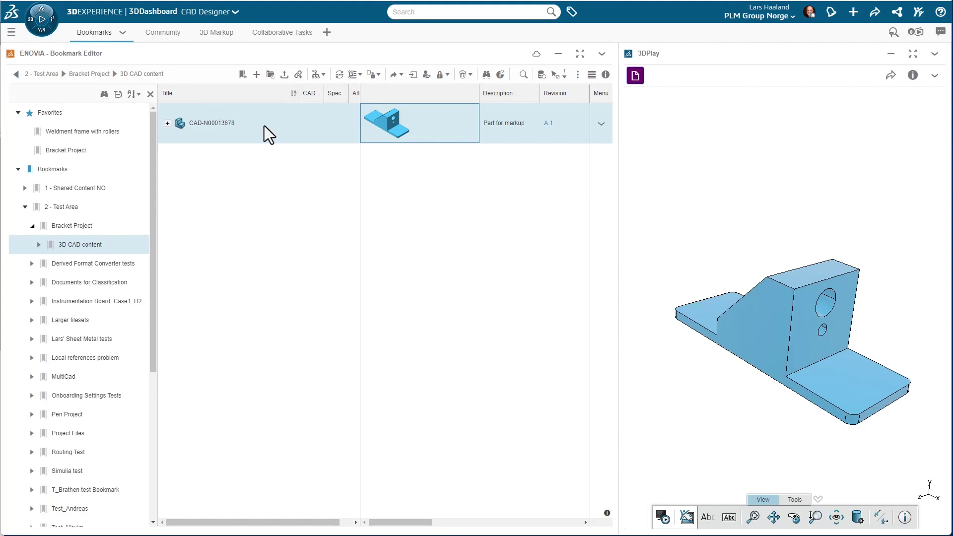
{"action": "left_click", "coordinate": [606, 76]}
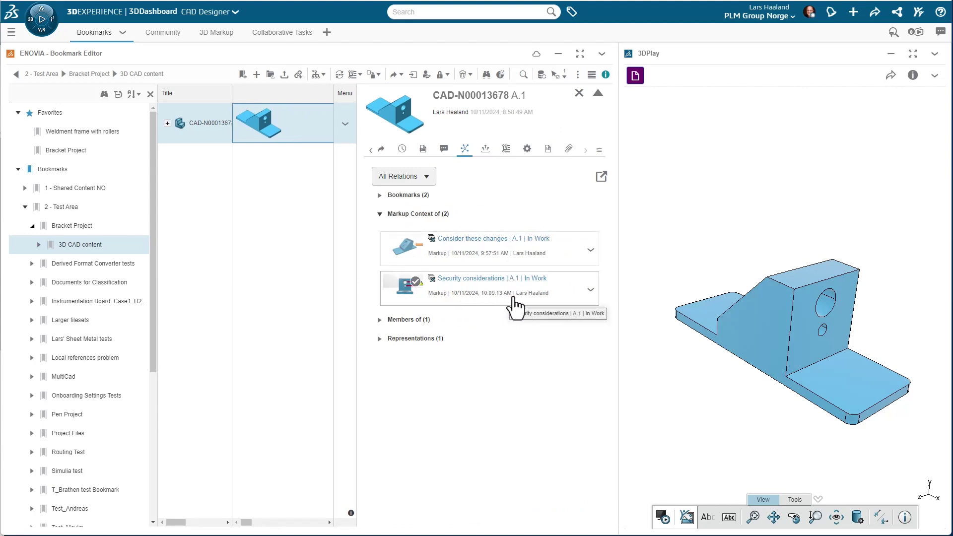
{"action": "left_click", "coordinate": [590, 290]}
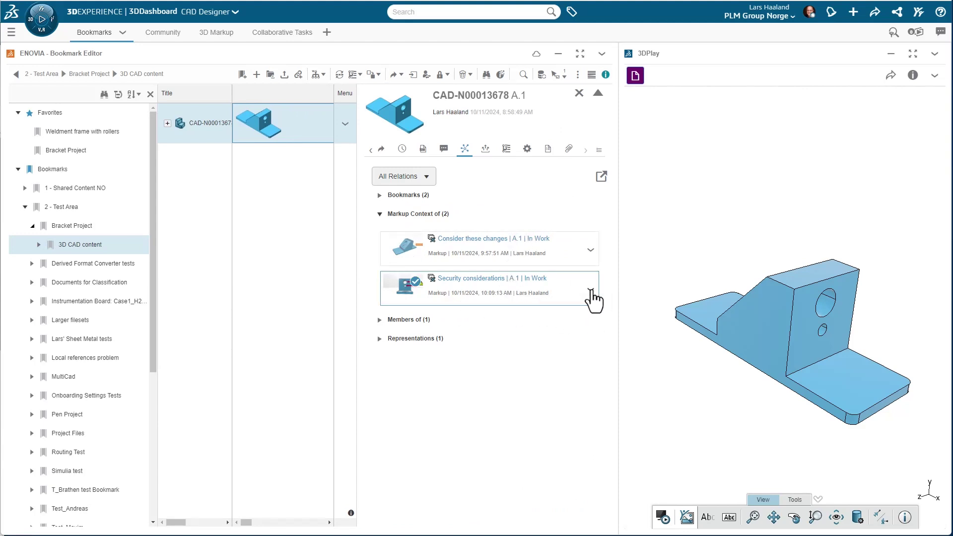
{"action": "left_click", "coordinate": [591, 291]}
{"action": "mouse_move", "coordinate": [558, 305]}
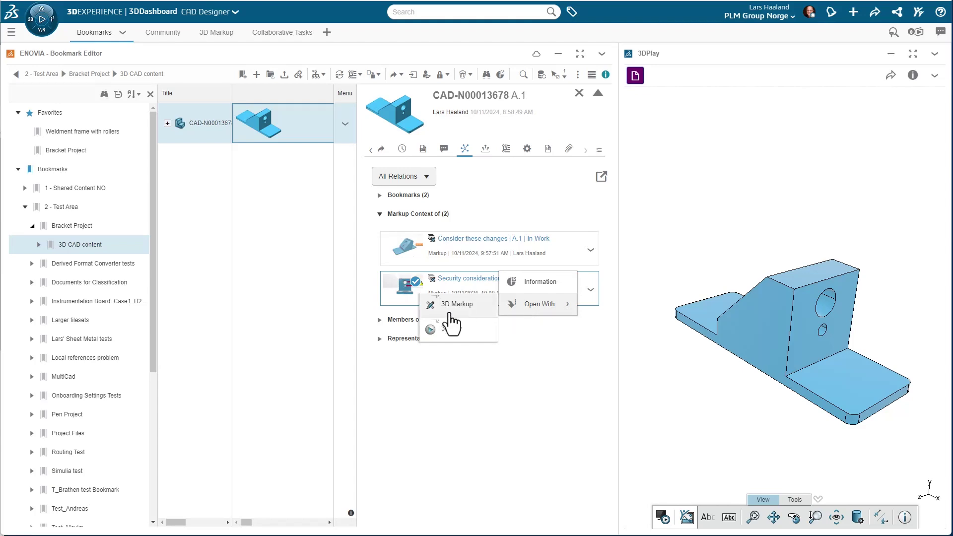